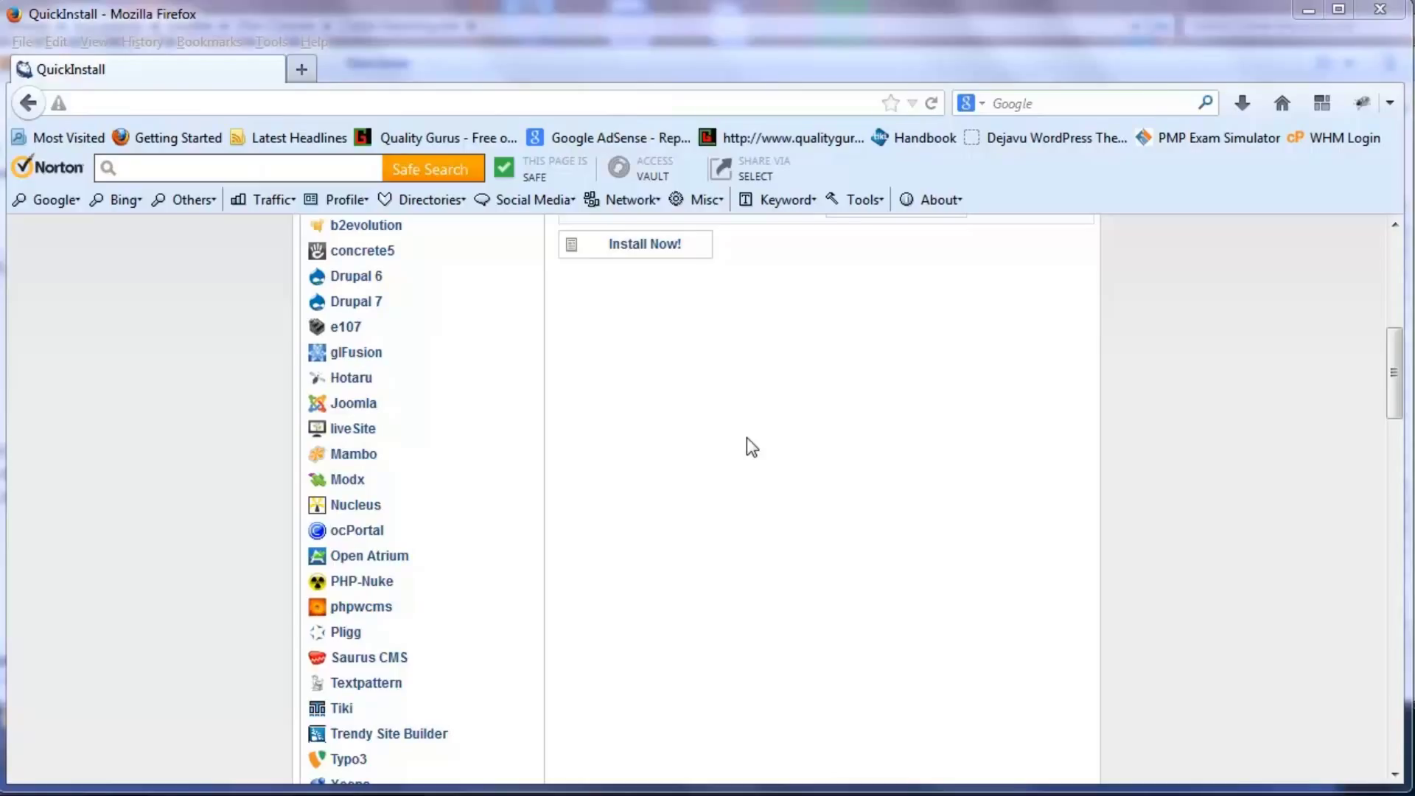
- Install WordPress with QuickInstall, copy the generated admin password, and open the new site's admin area
left_click(668, 252)
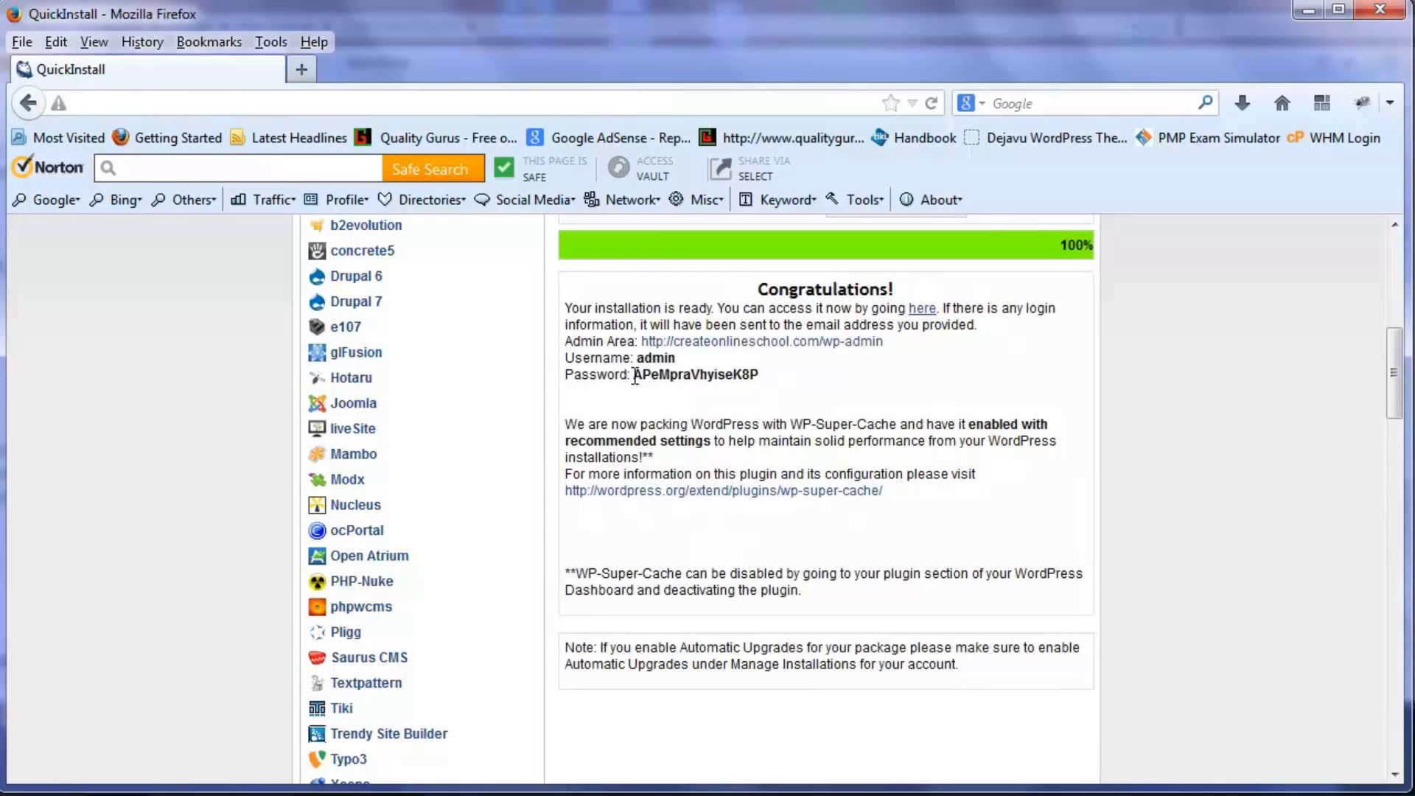
left_click_drag(635, 376, 761, 376)
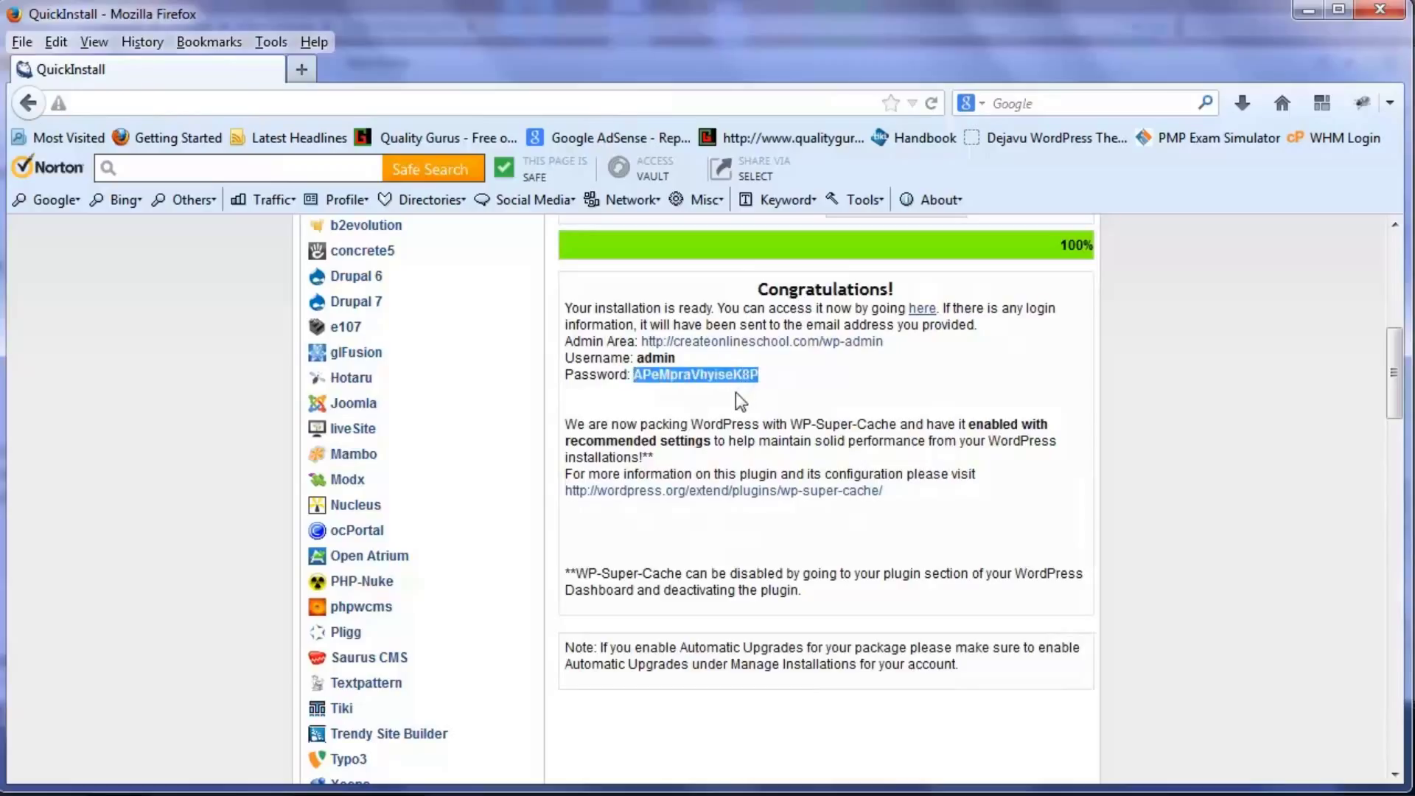
left_click(744, 344)
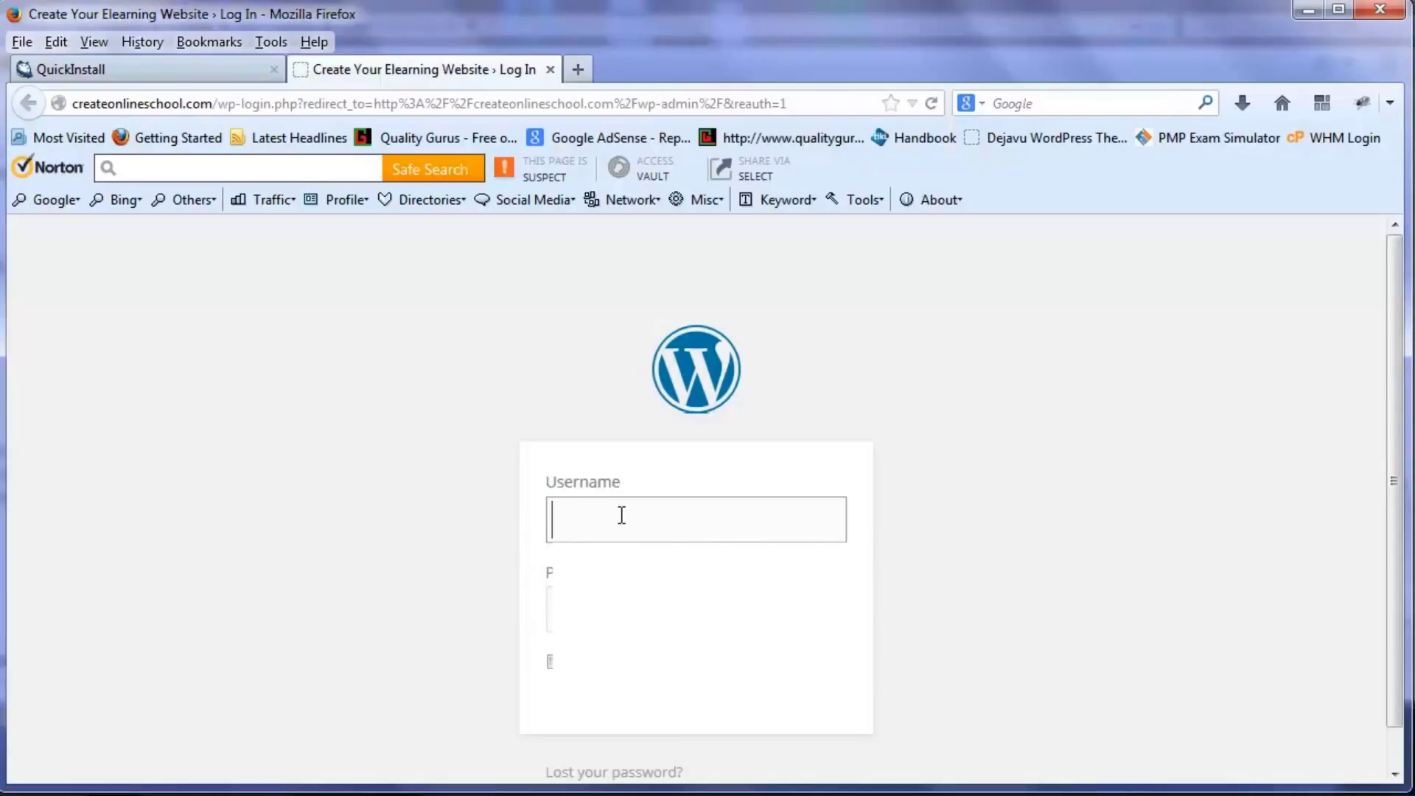
- Log in with username admin and the pasted generated password
type("admin")
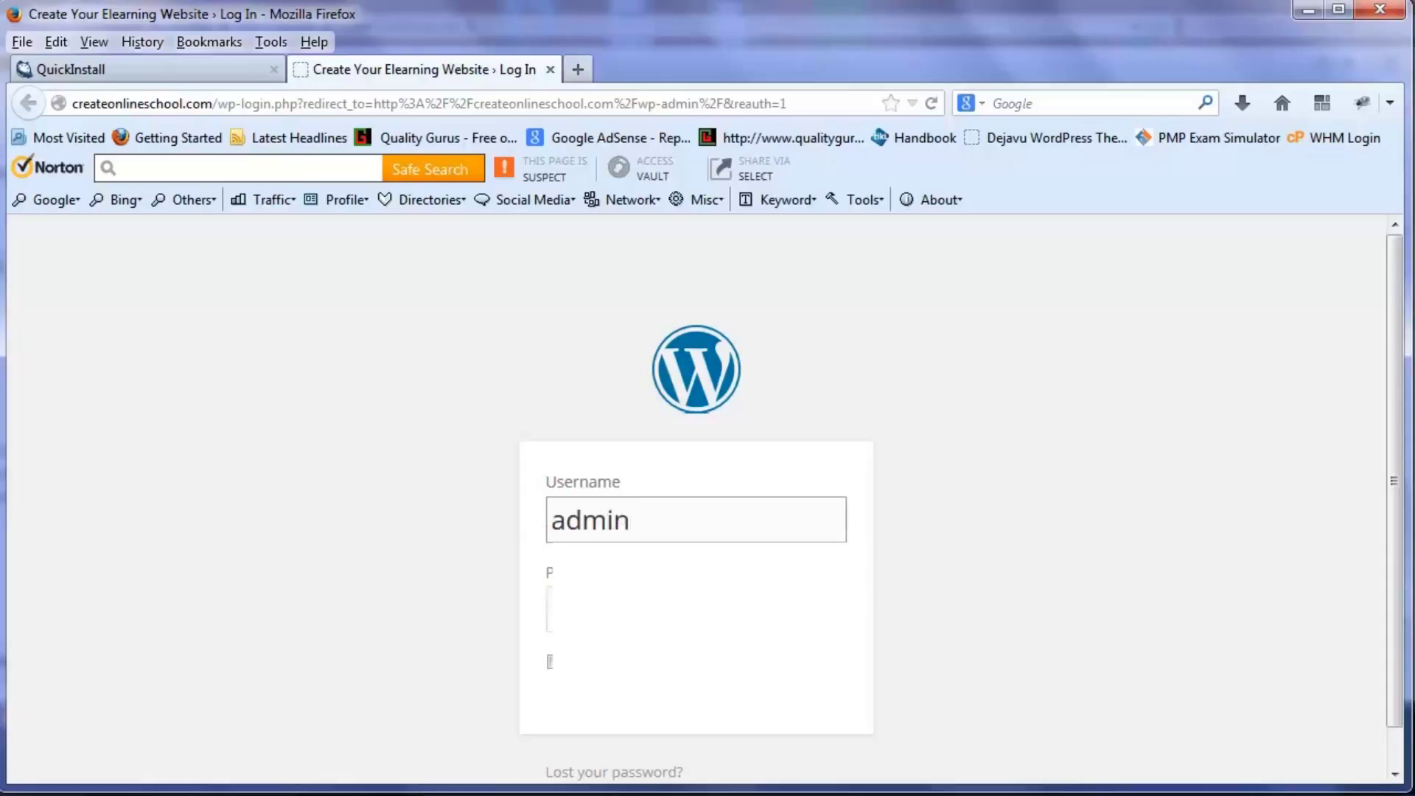
left_click(550, 608)
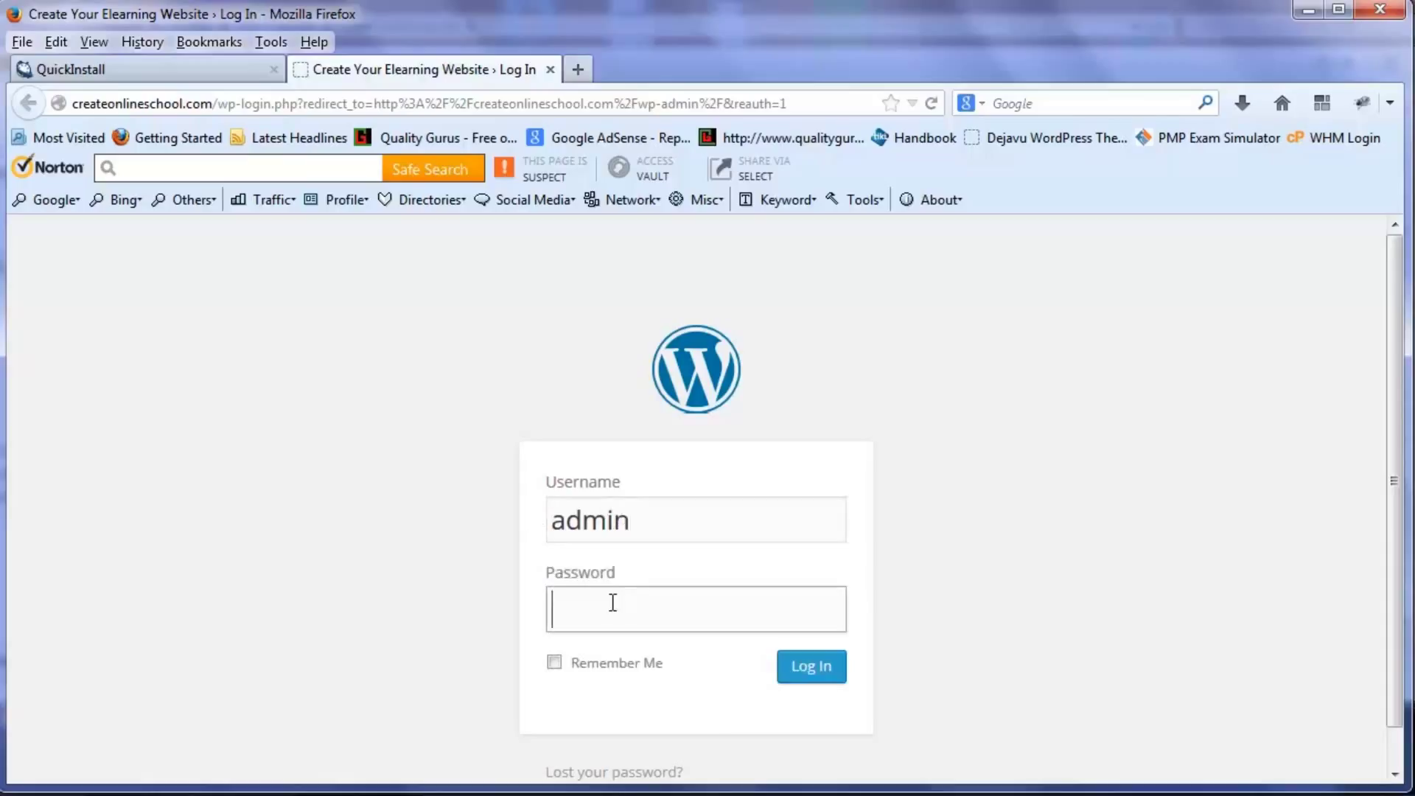
key("ctrl+v")
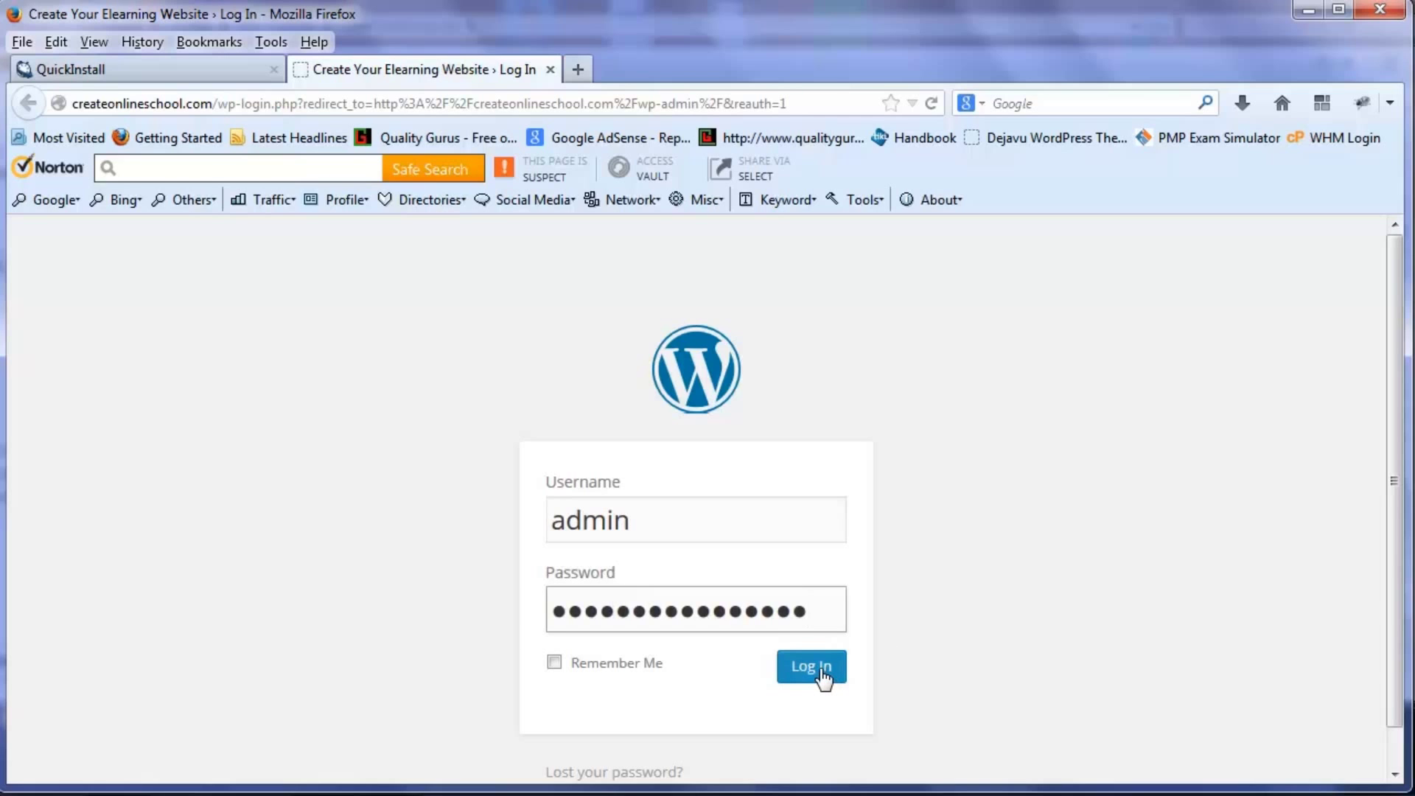
left_click(821, 677)
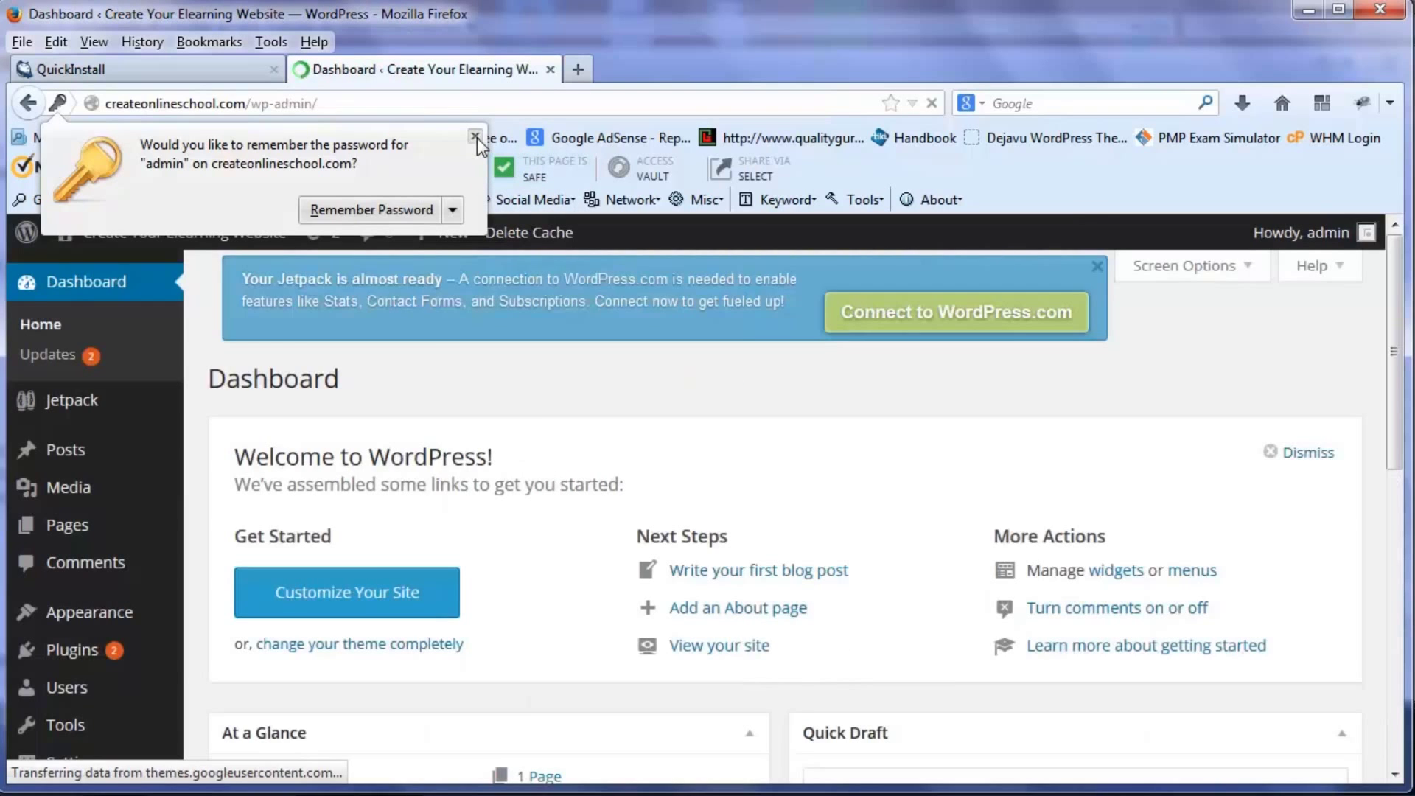
- Dismiss the save-password prompt and open the admin user's profile from Users
left_click(475, 137)
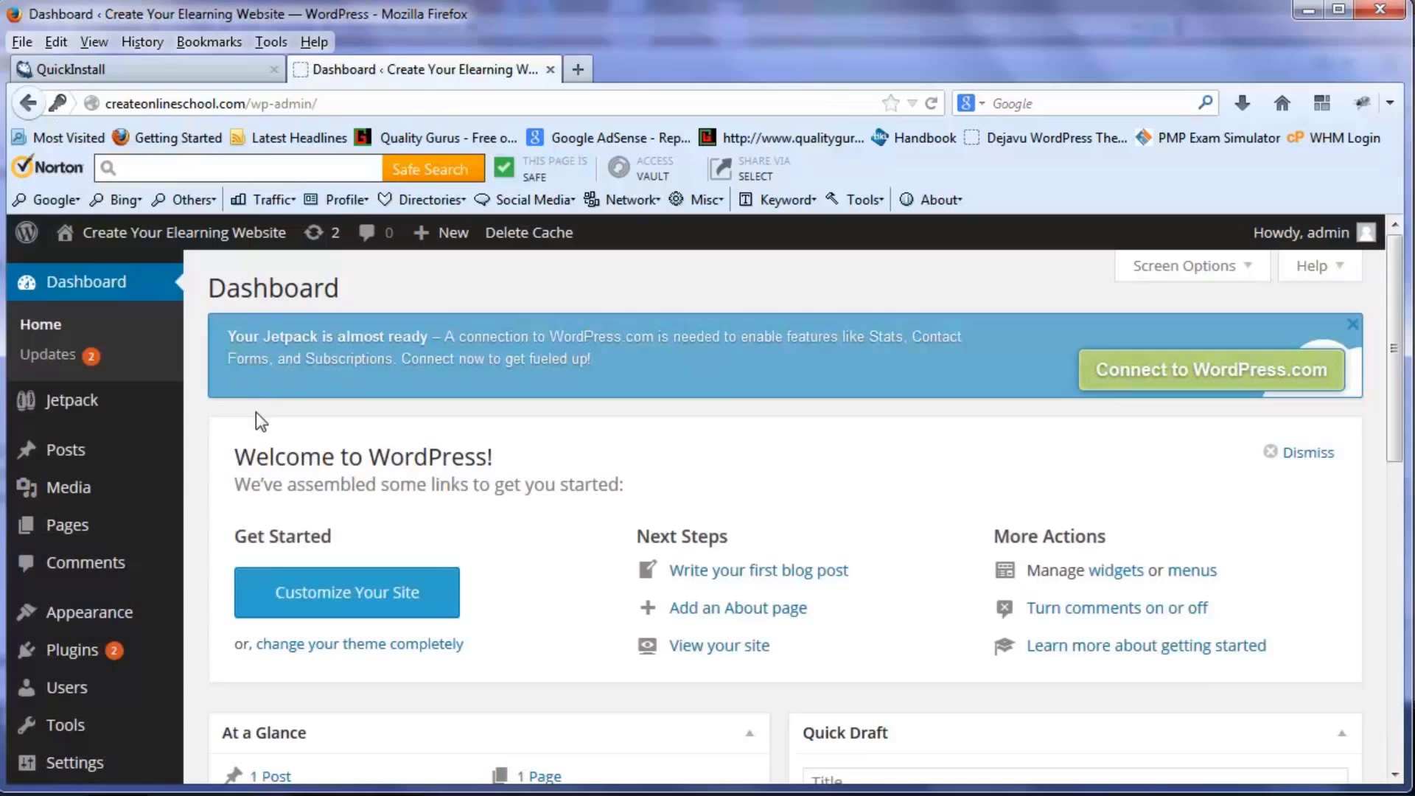
scroll(201, 339, "down", 5)
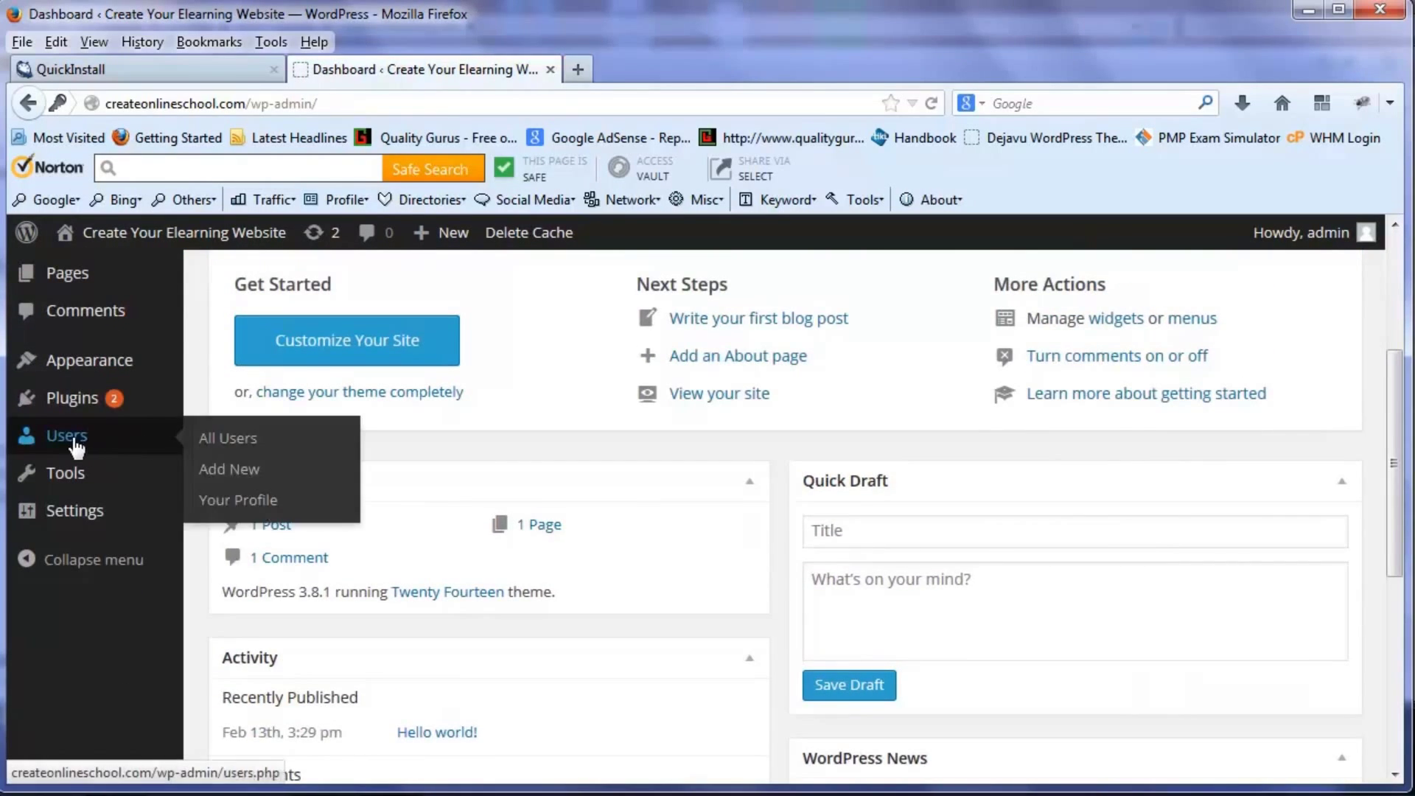
left_click(75, 442)
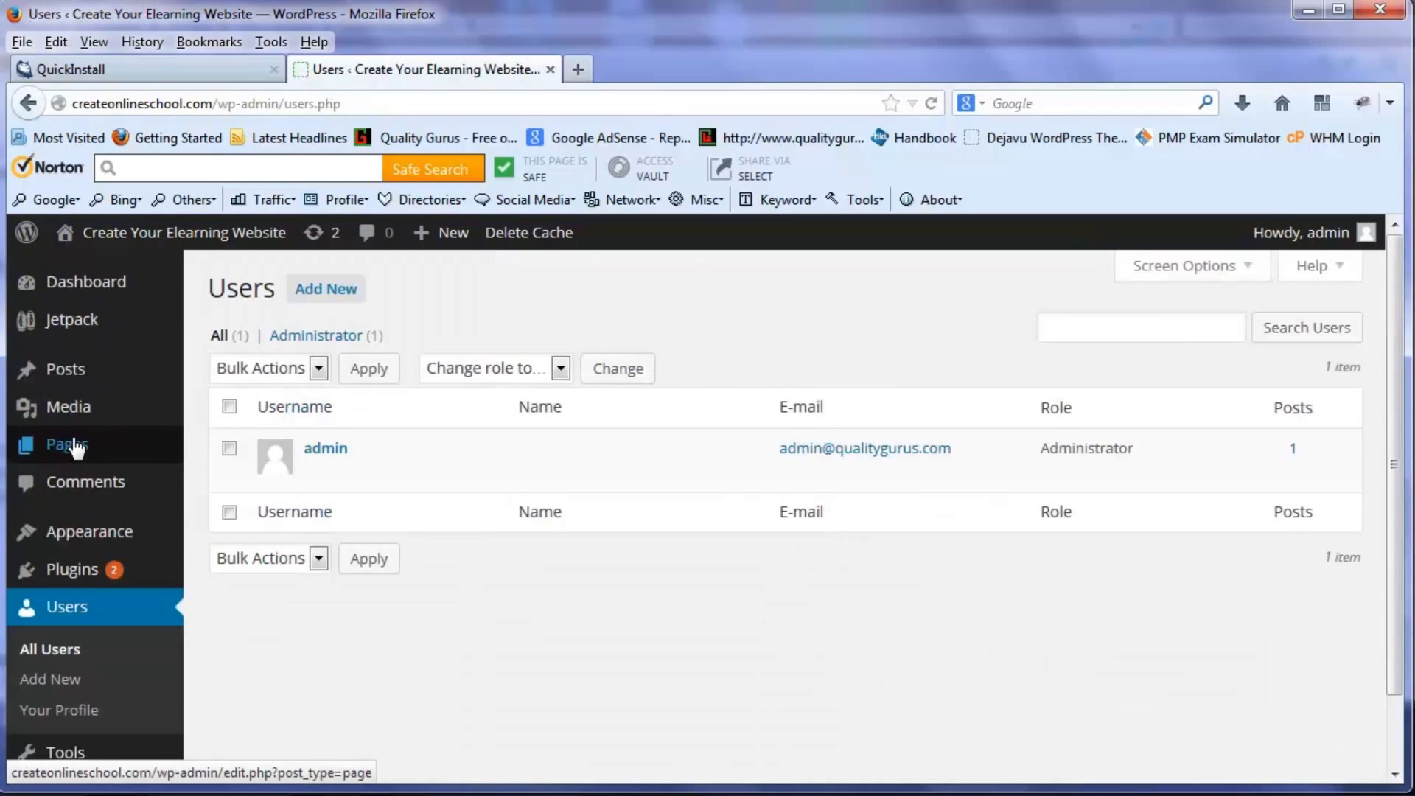
left_click(319, 476)
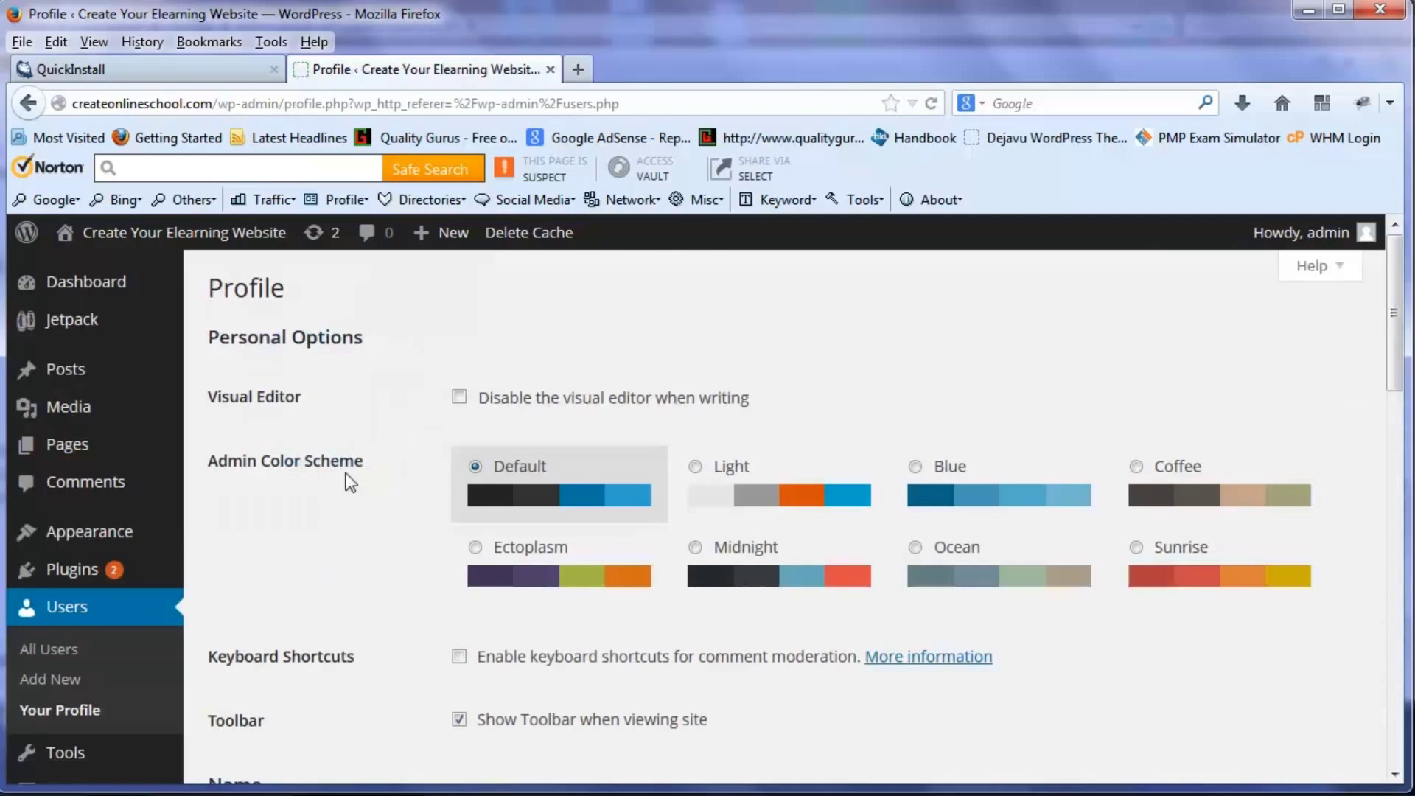
- Enter the new password in both password fields and save the profile
scroll(748, 507, "down", 1)
scroll(747, 501, "down", 8)
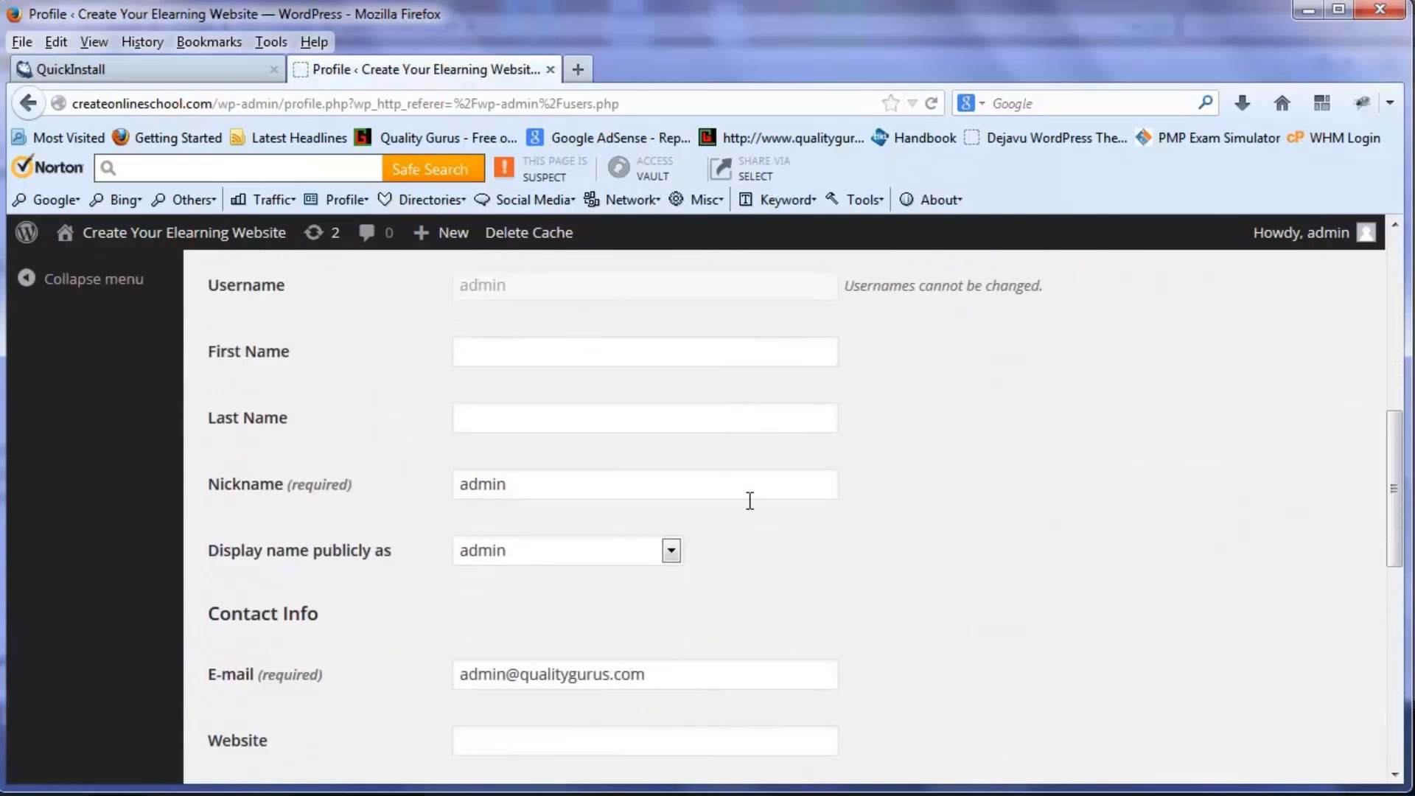
scroll(752, 510, "down", 3)
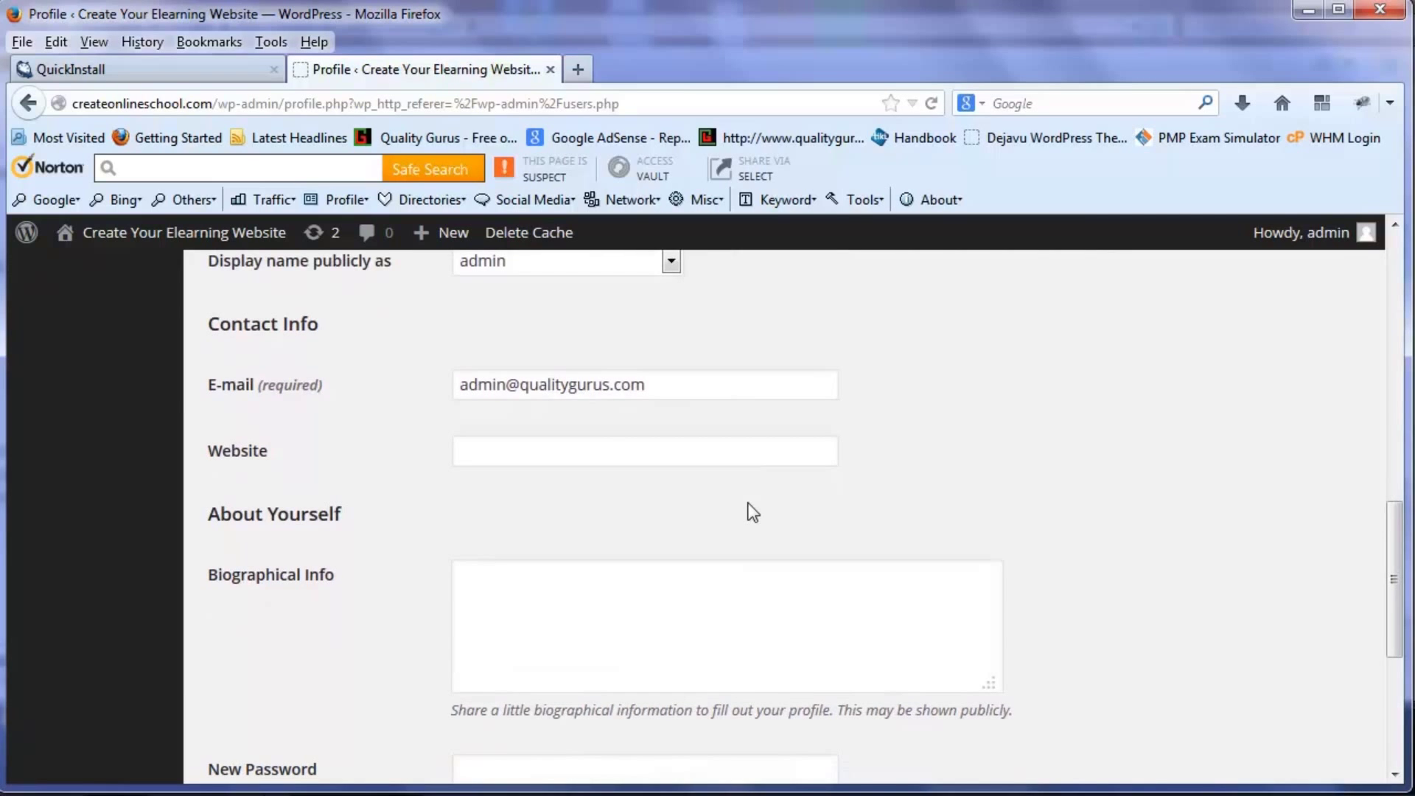
scroll(750, 507, "down", 5)
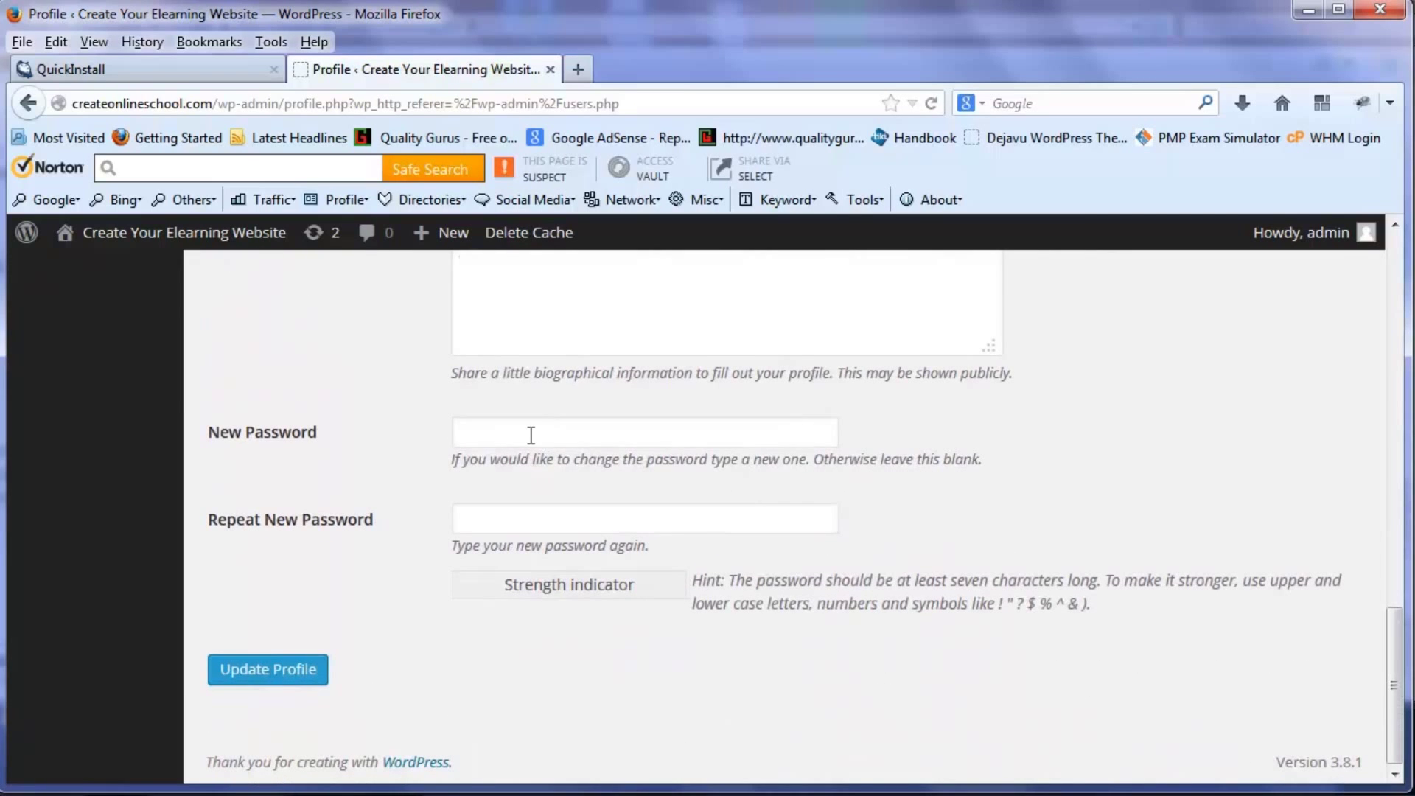
left_click(531, 435)
type("abc")
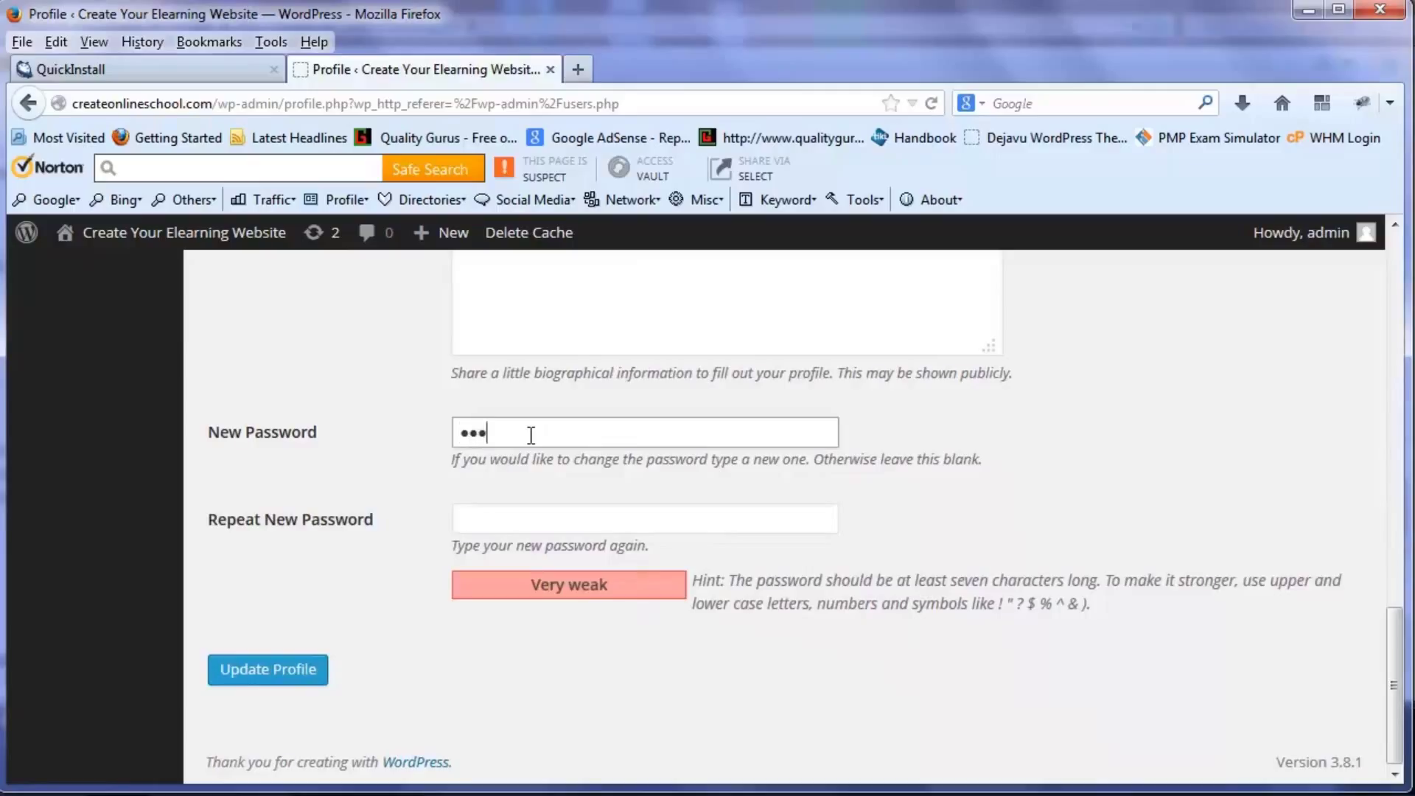
type("defghijk")
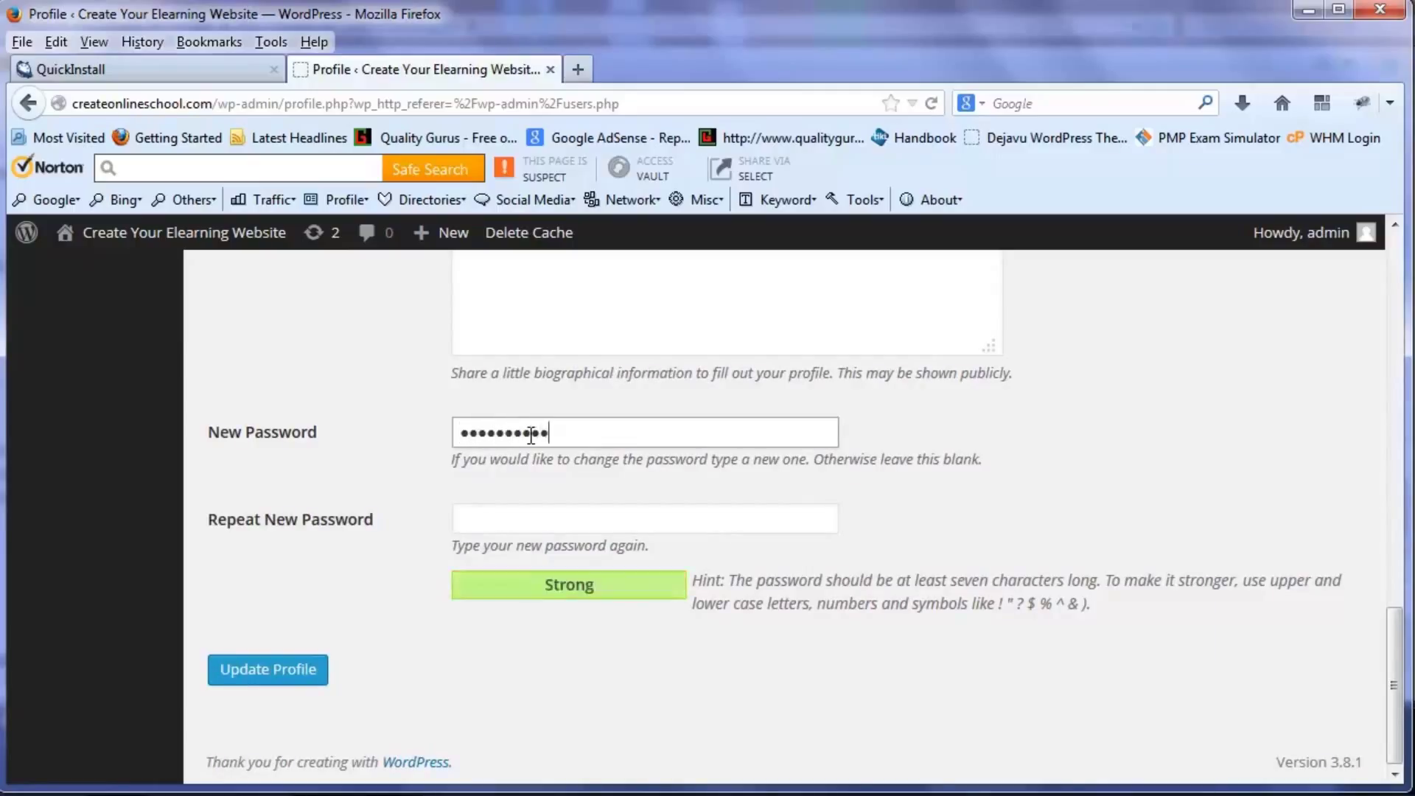
left_click(623, 519)
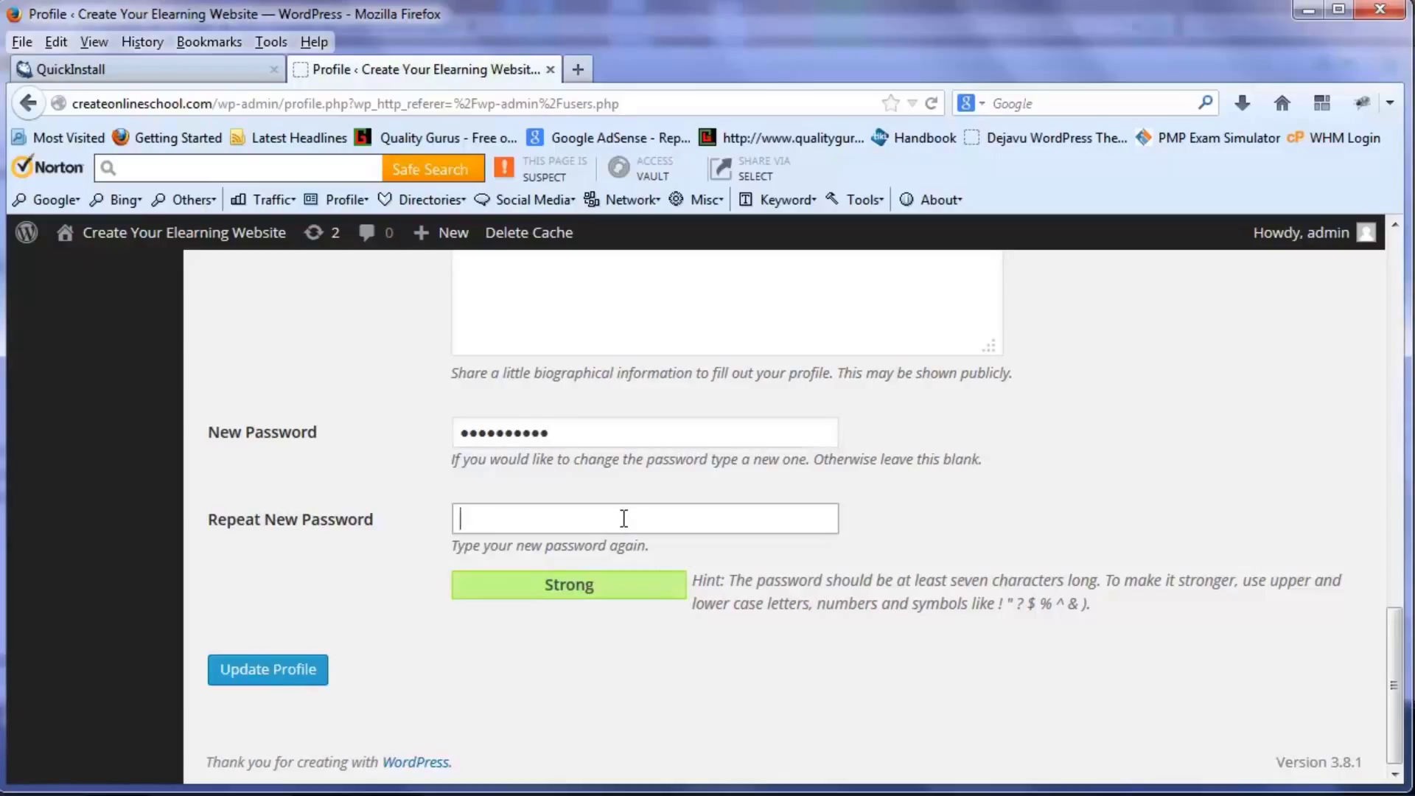
type("abcde")
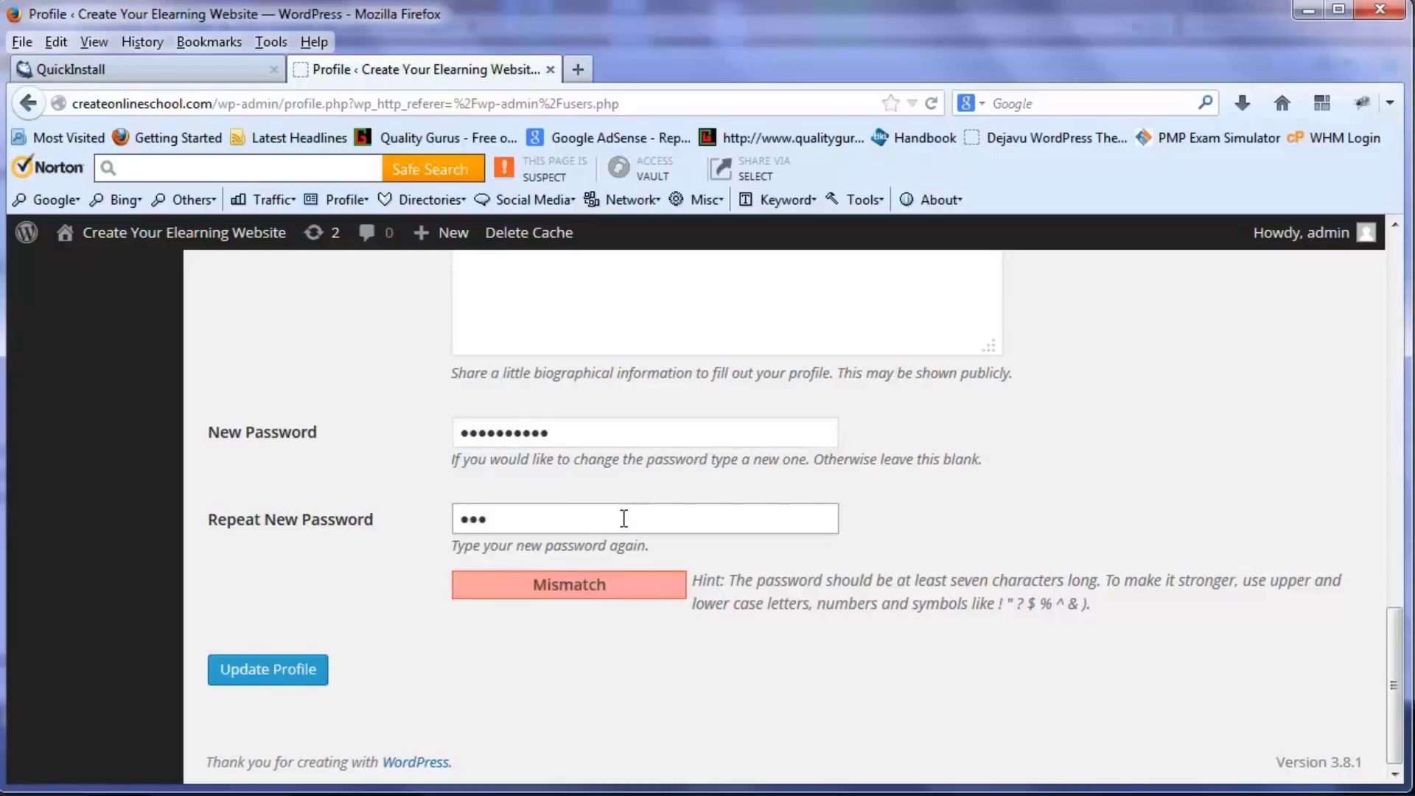
type("fghijk")
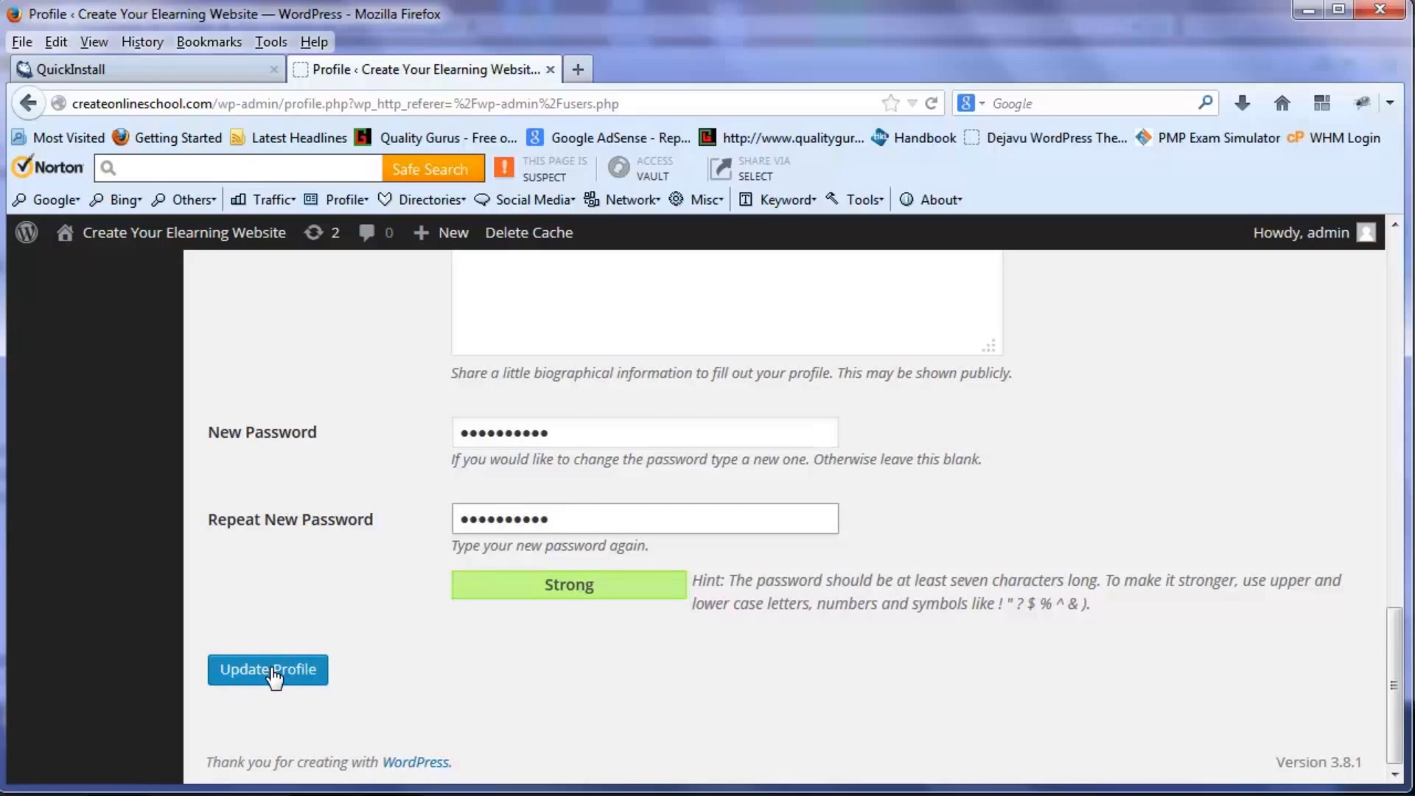
left_click(272, 675)
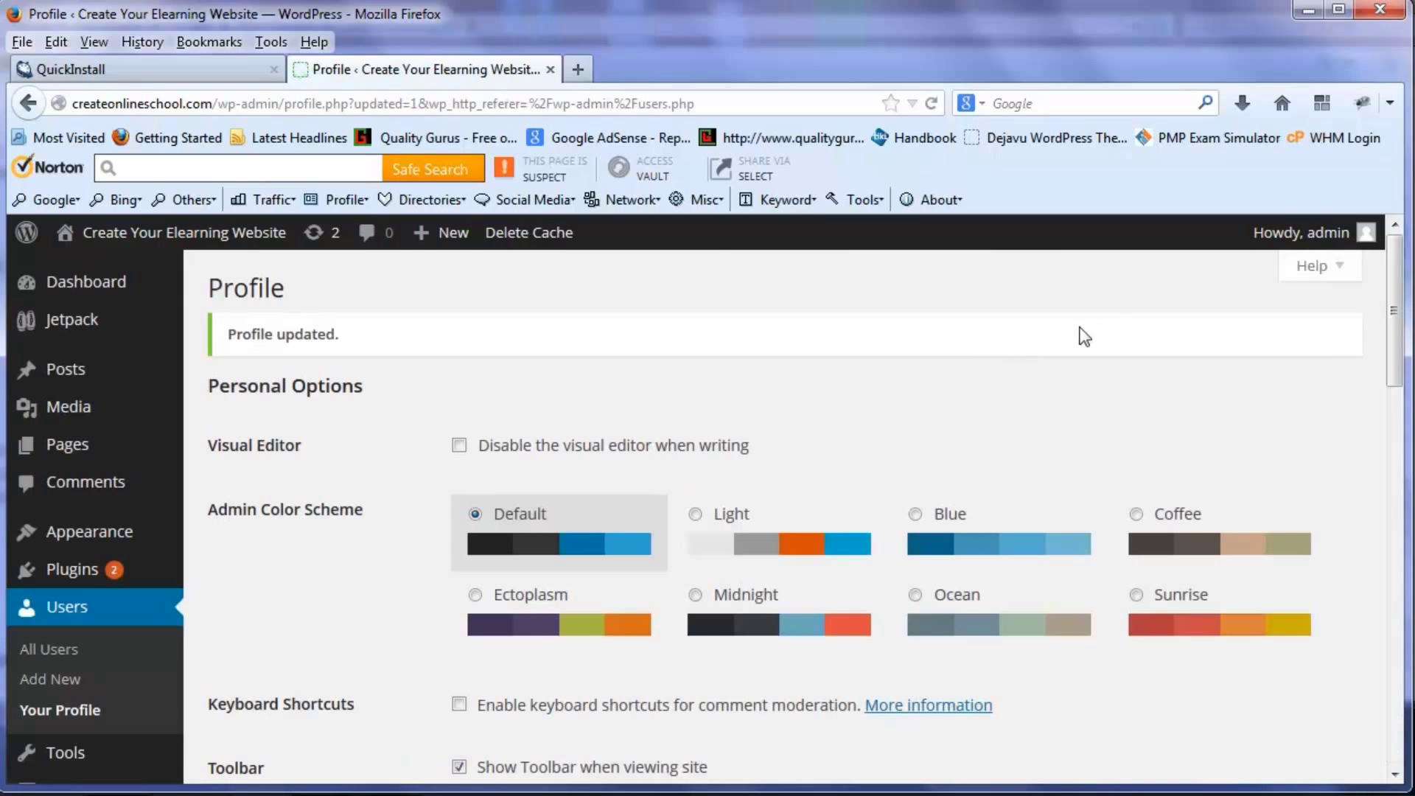
- Visit the public site, log out from the Meta section, and return to the front page
mouse_move(190, 243)
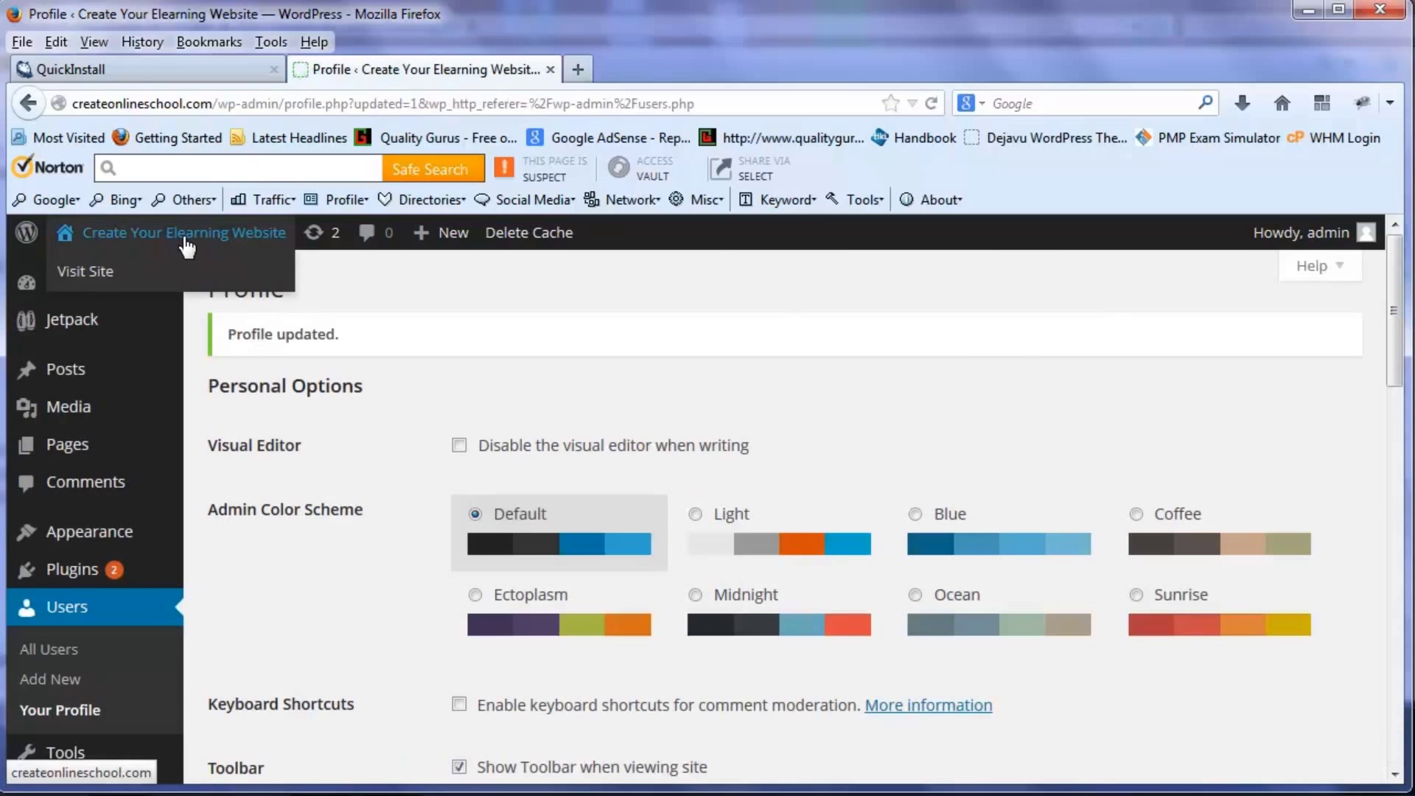
left_click(101, 277)
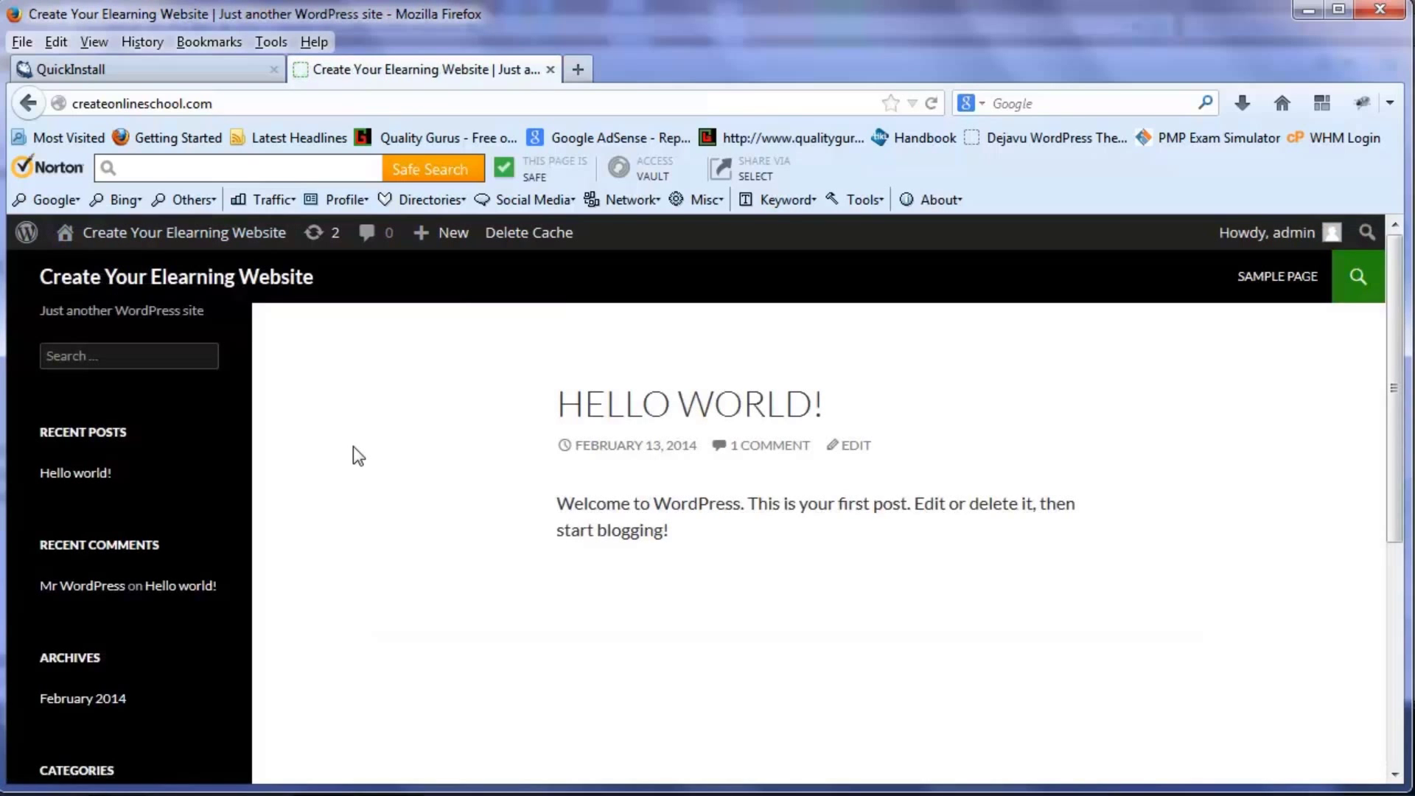
scroll(398, 445, "down", 5)
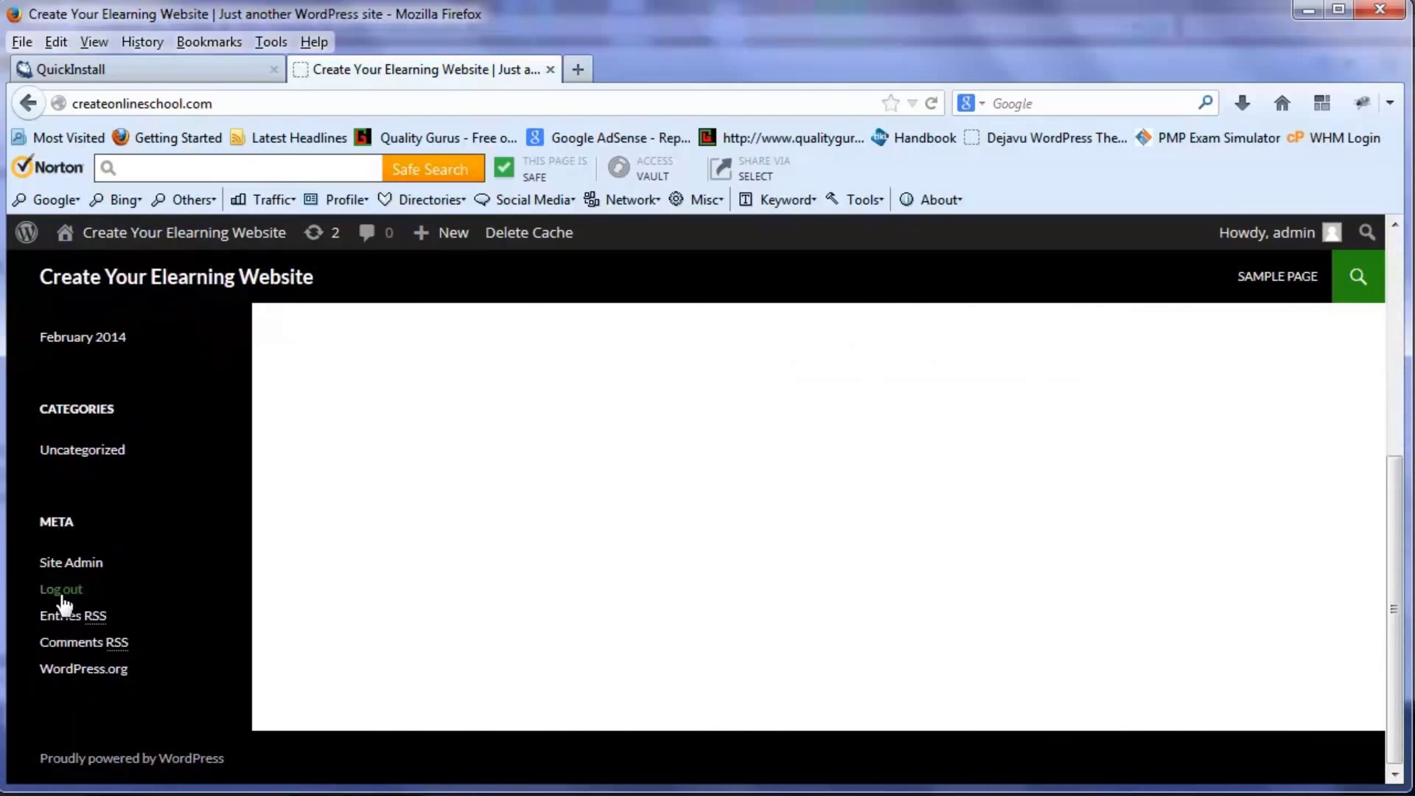
left_click(62, 595)
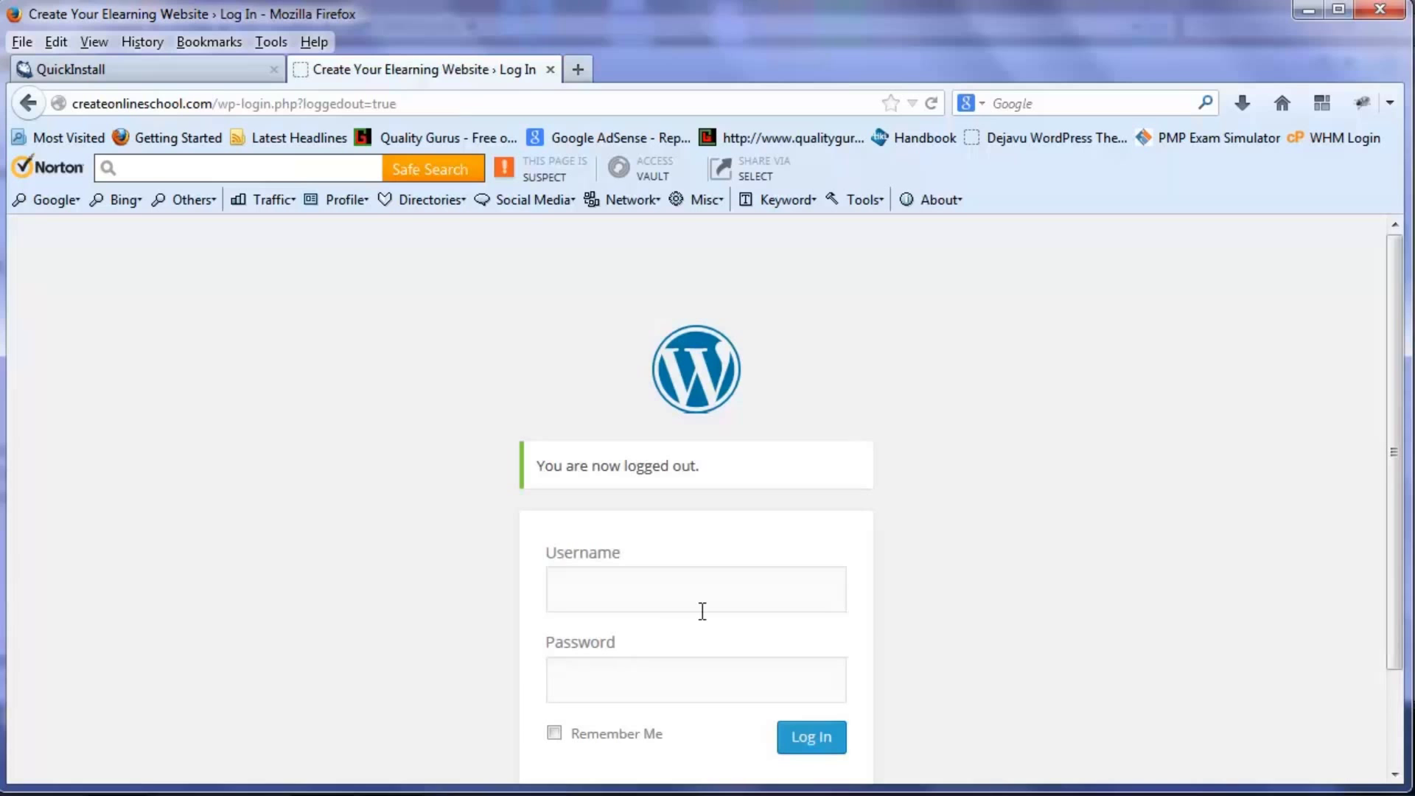
scroll(700, 612, "down", 3)
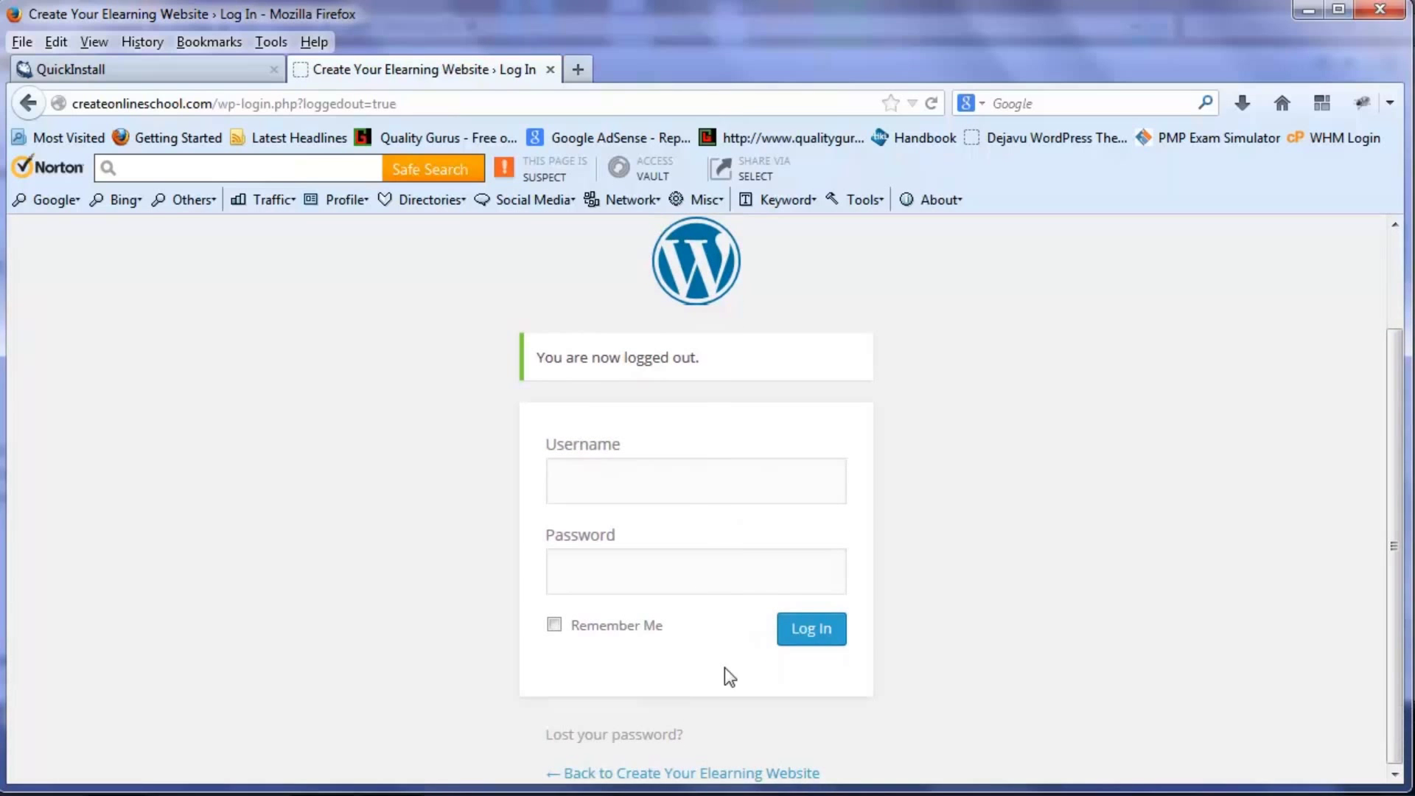
left_click(700, 774)
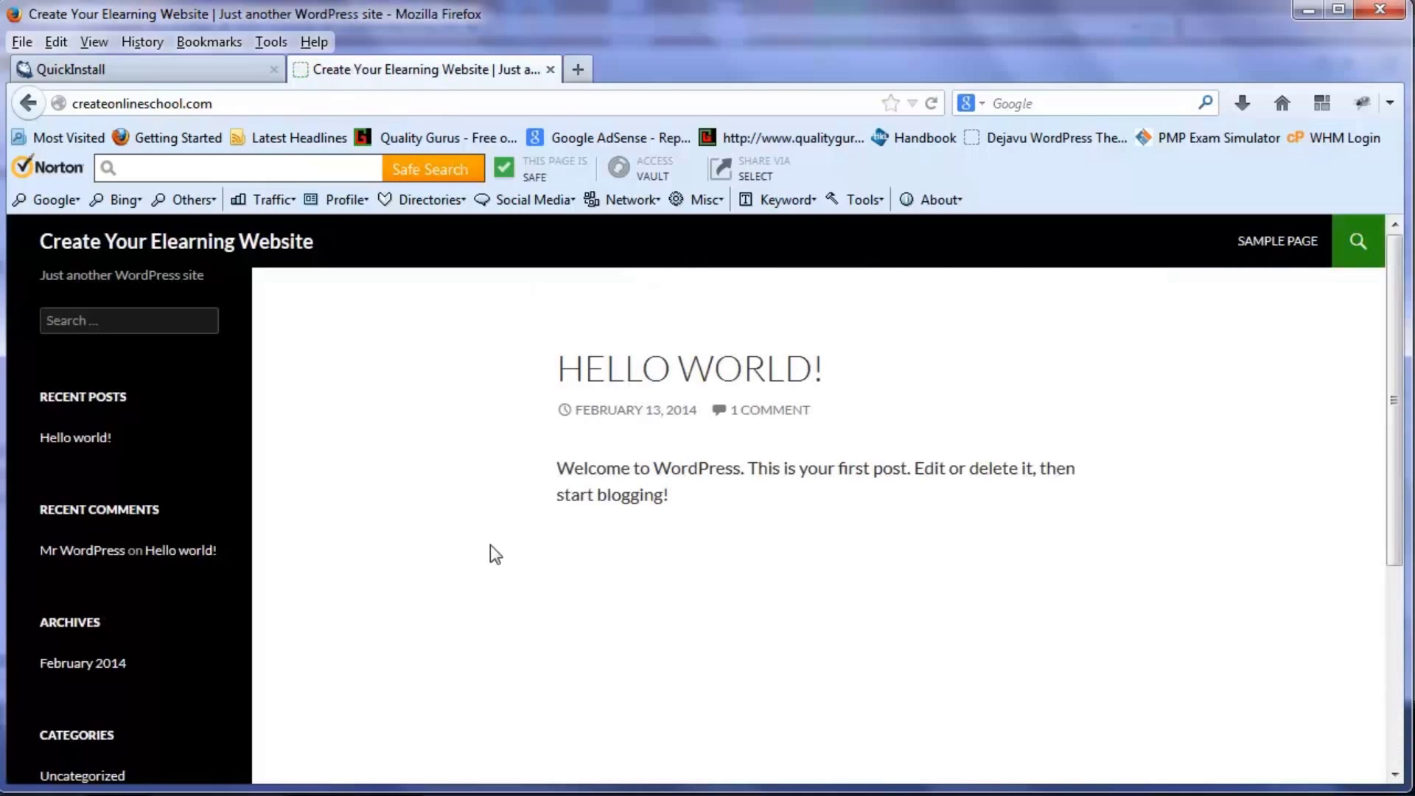
- Scroll through the logged-out front page, then follow Log in under Meta
scroll(579, 395, "down", 3)
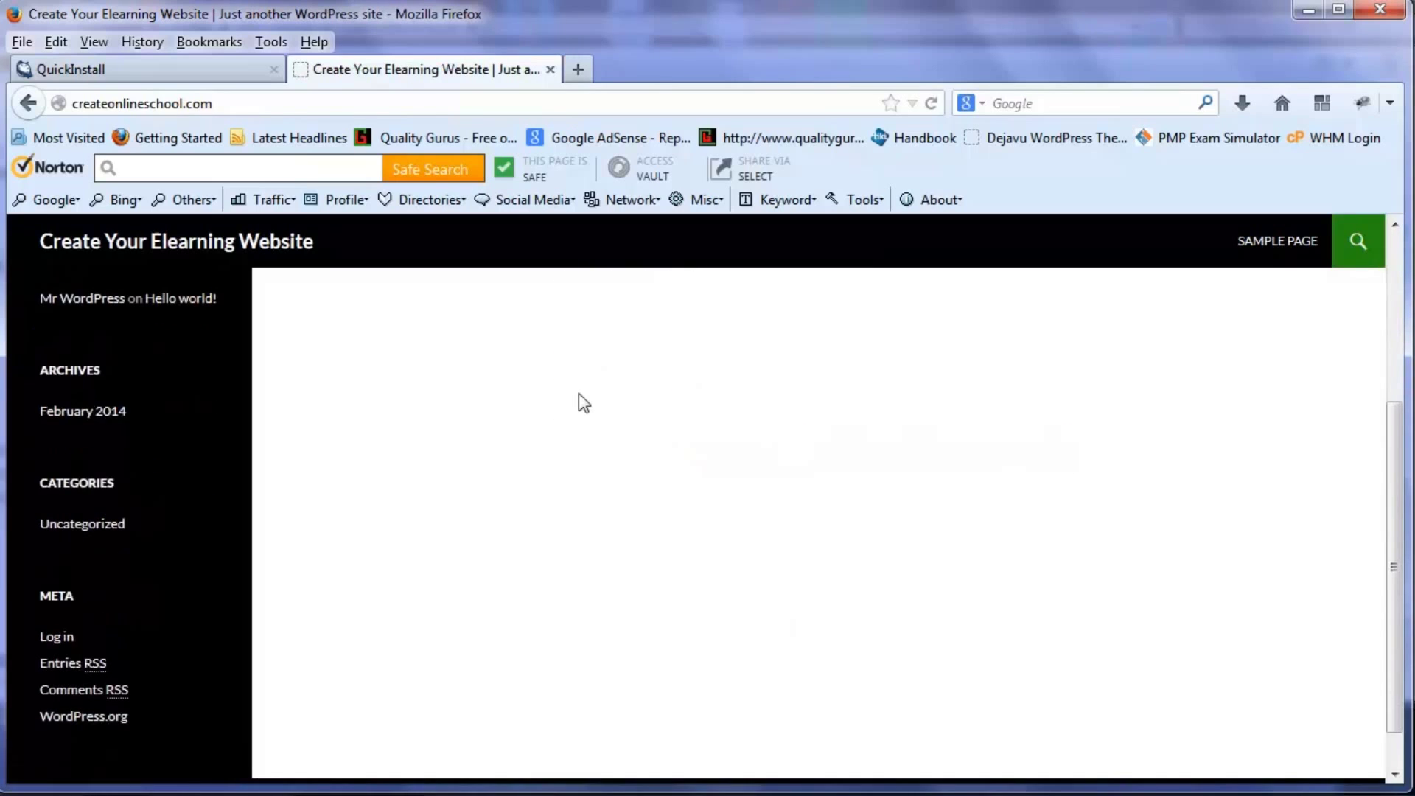
scroll(578, 399, "up", 2)
scroll(578, 404, "down", 2)
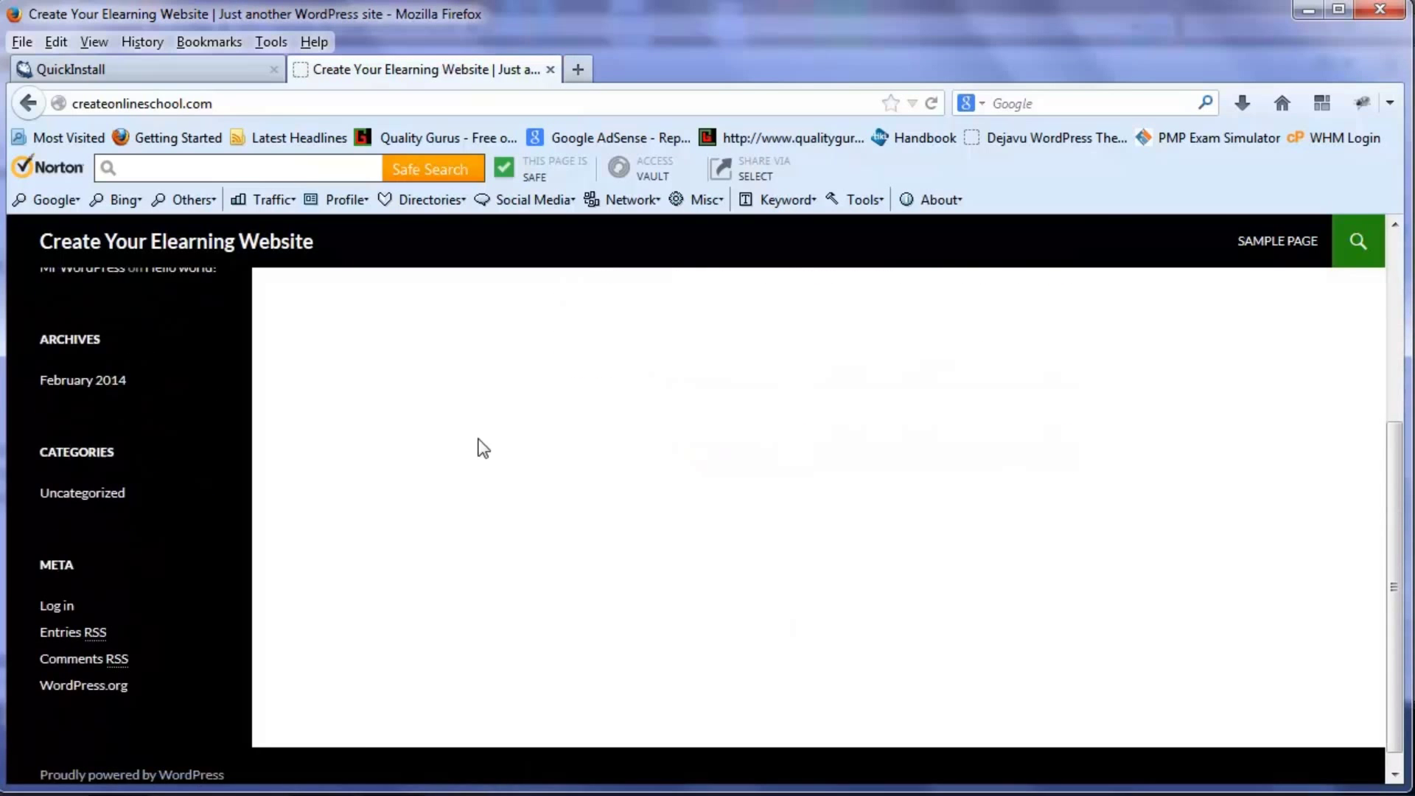
scroll(479, 446, "up", 3)
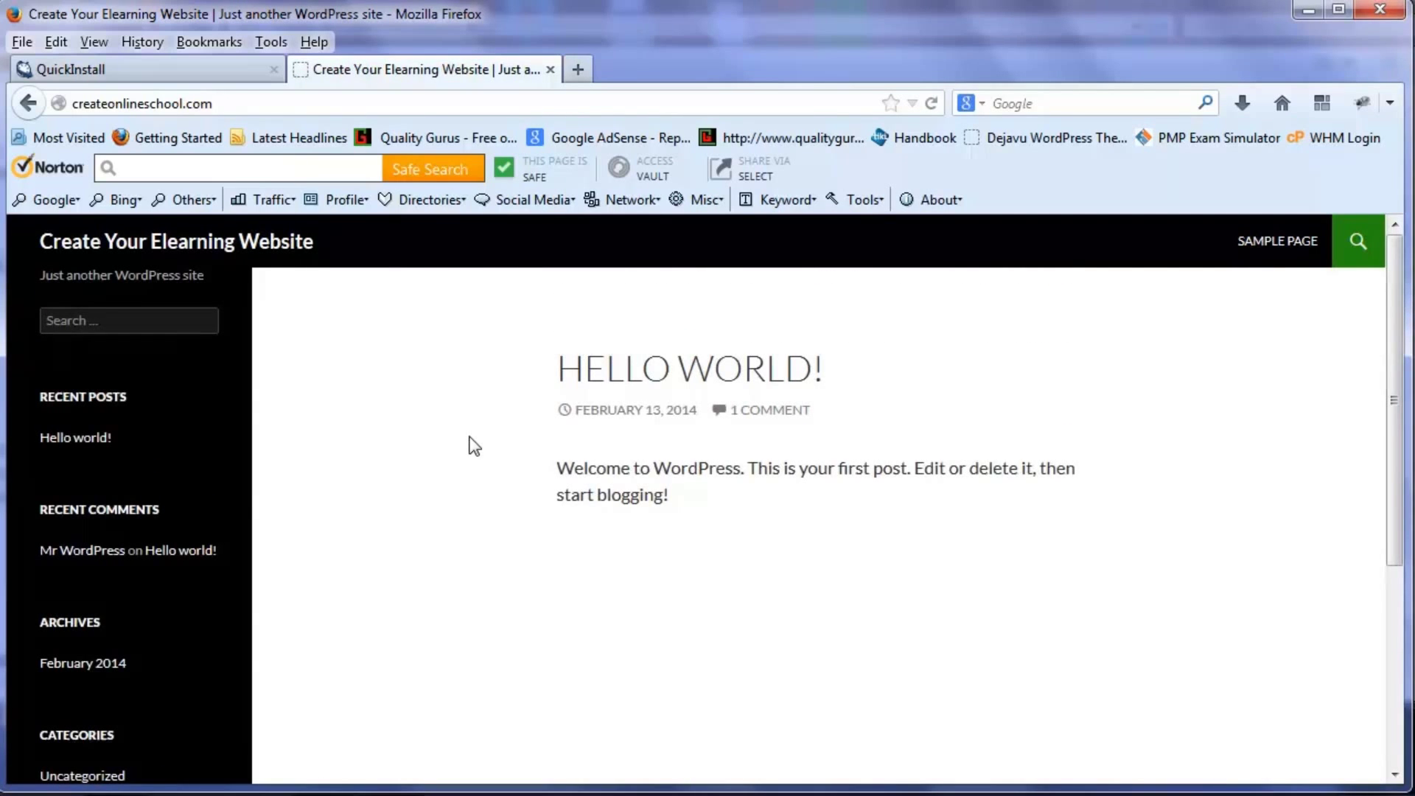
scroll(473, 446, "down", 3)
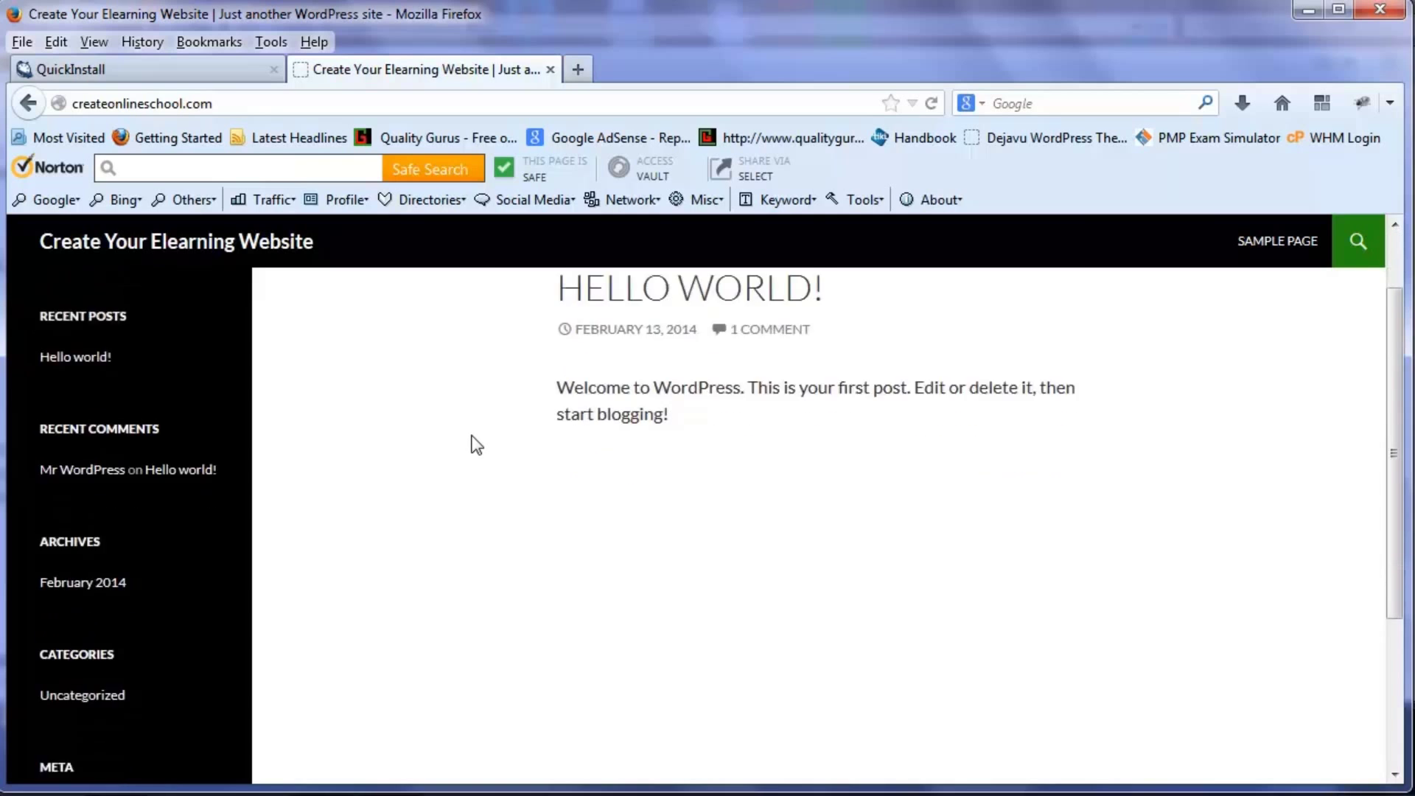
left_click(58, 636)
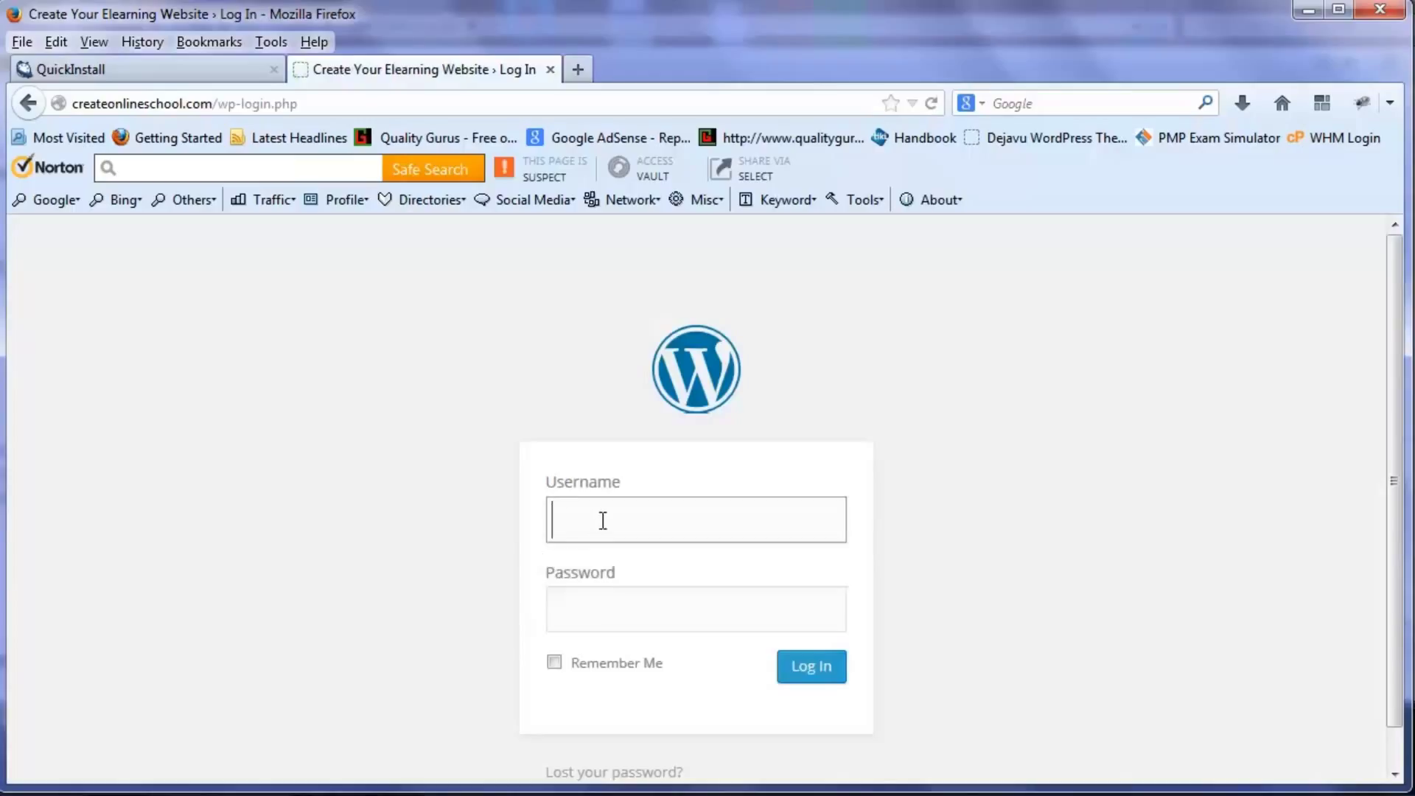
- Sign in as admin with the new password and Remember Me ticked, dismissing the save-password prompt
left_click(601, 521)
type("admin")
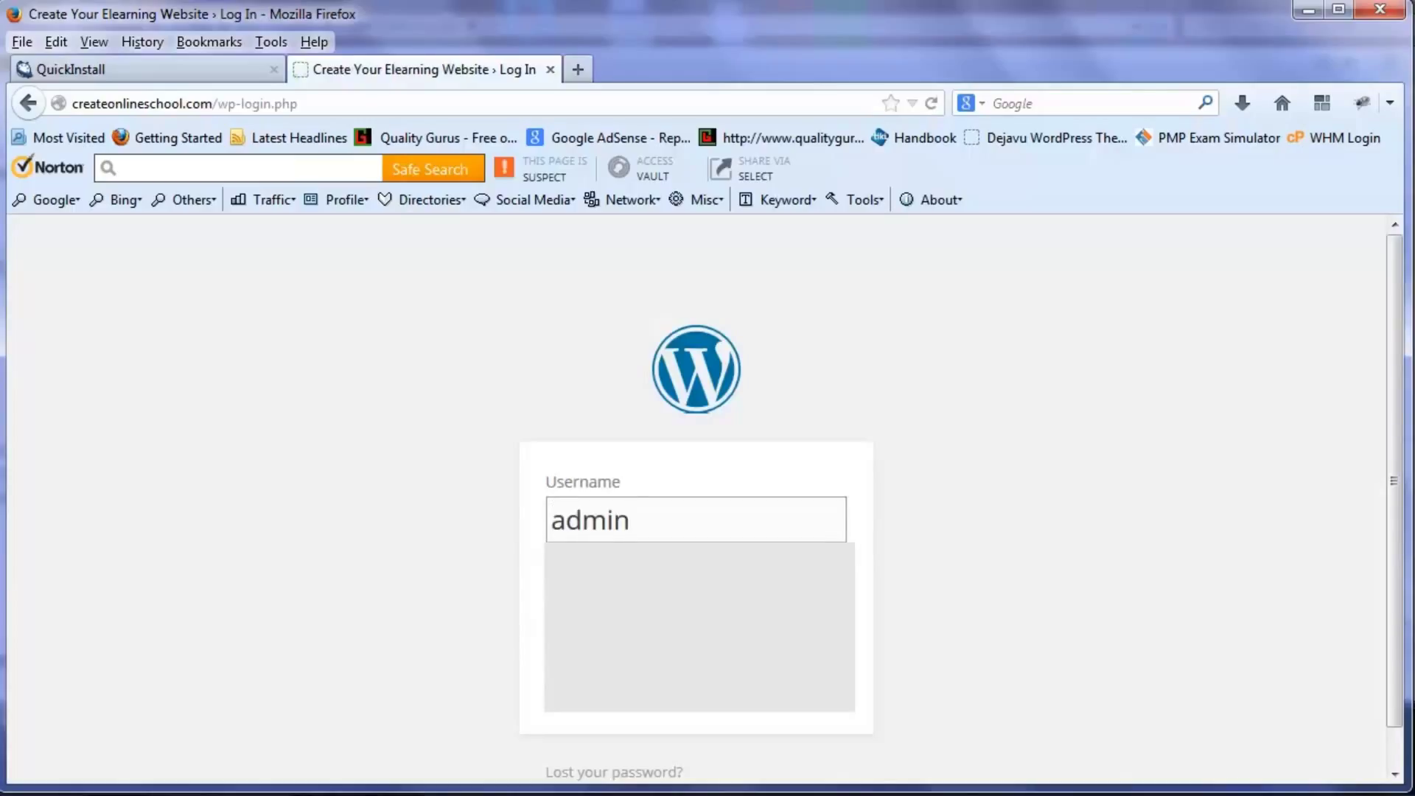
key("Tab")
type("pass")
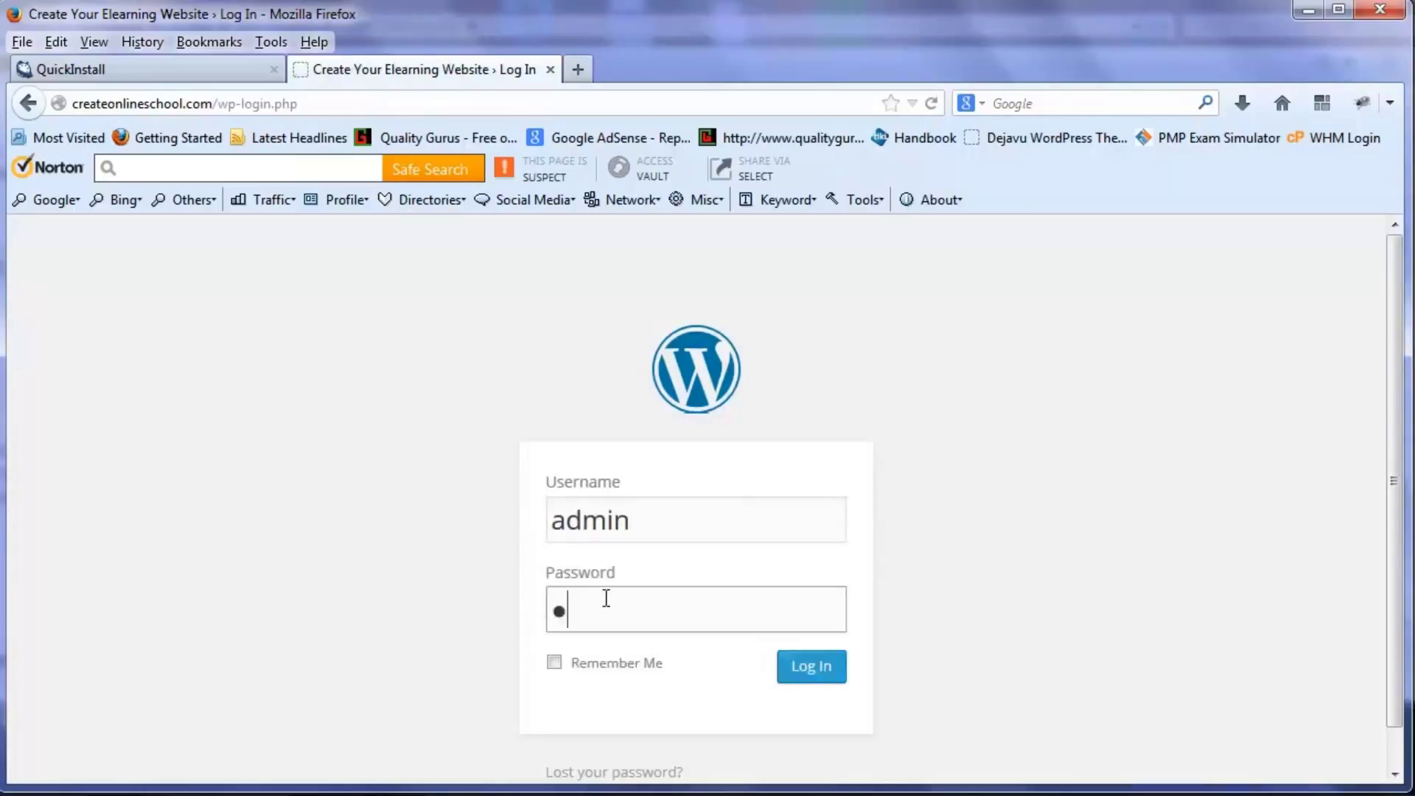
type("word12")
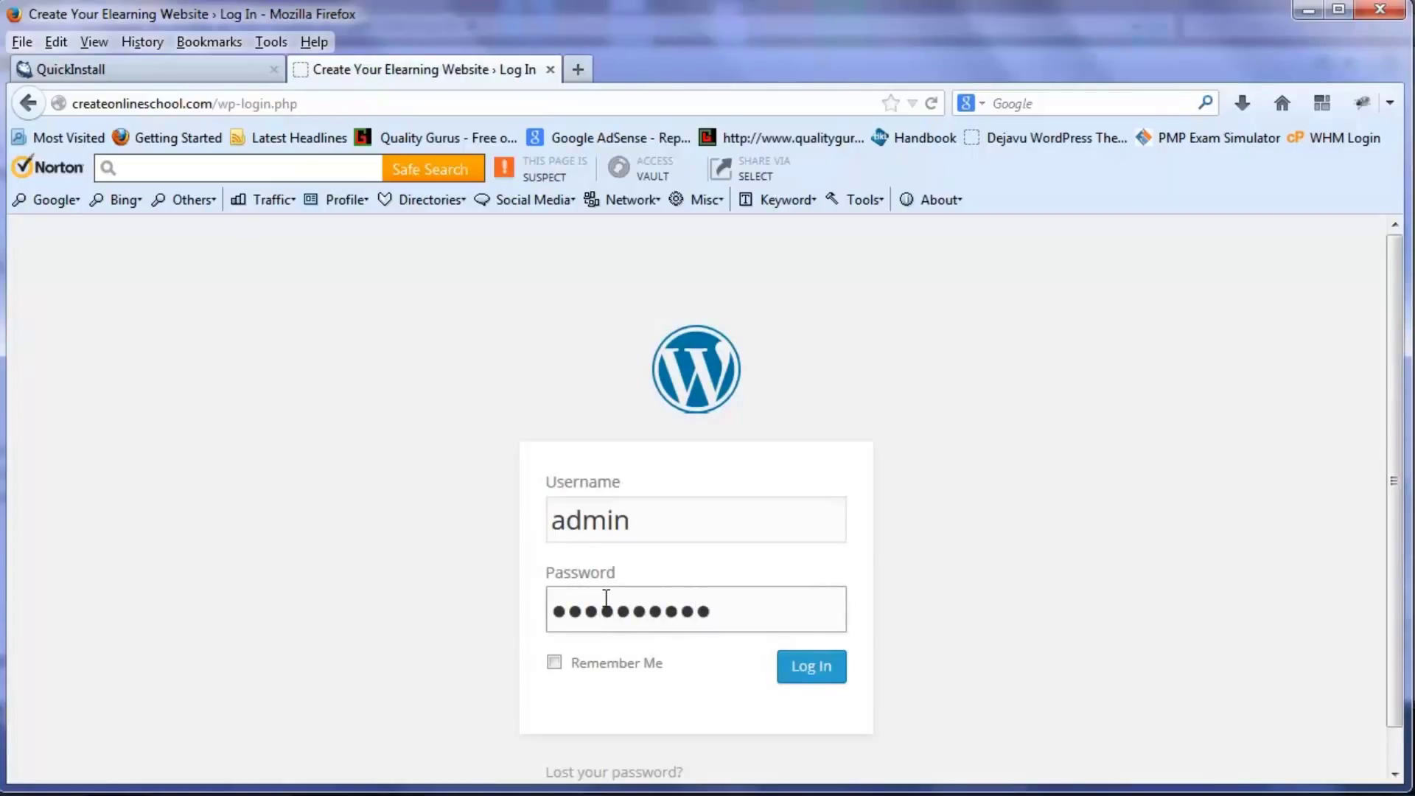
left_click(555, 663)
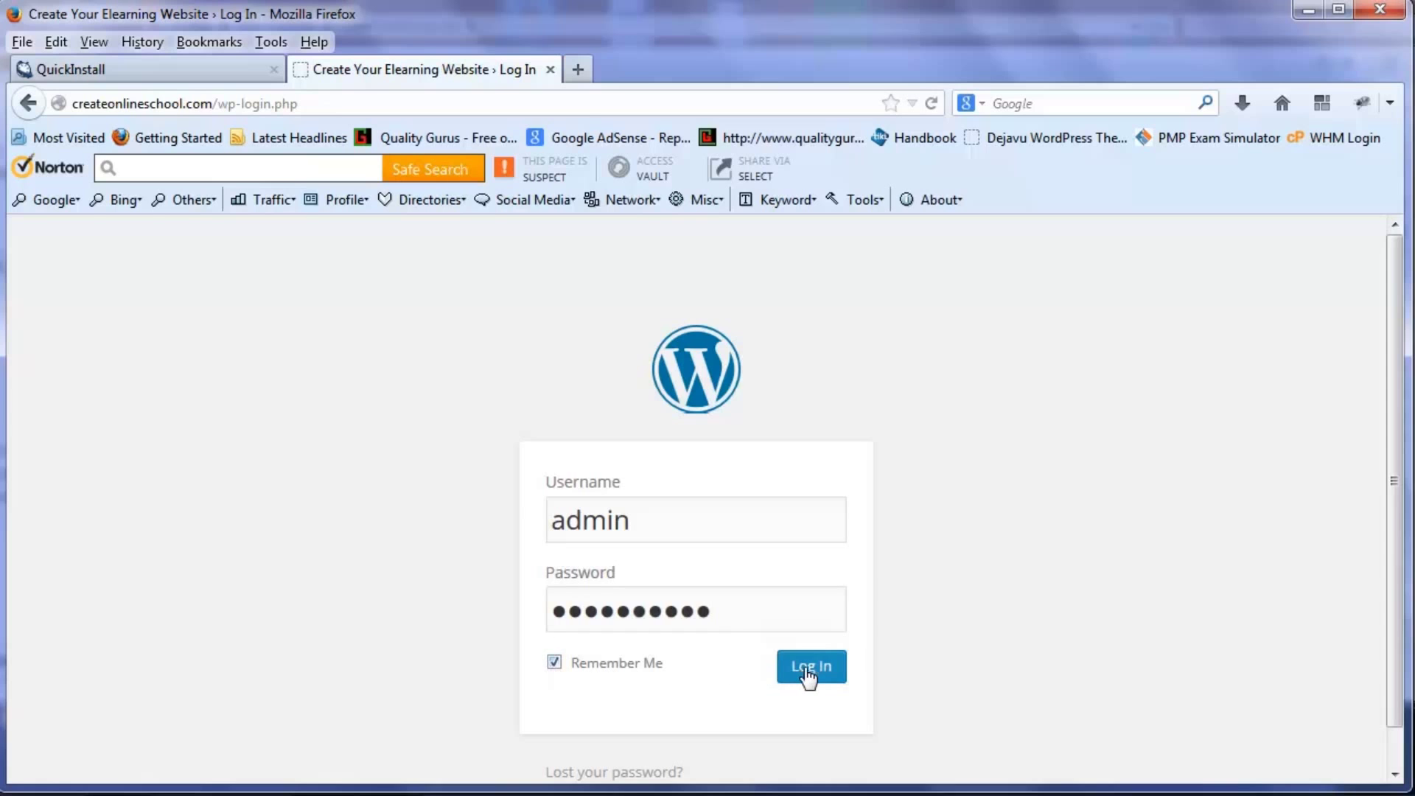
left_click(809, 672)
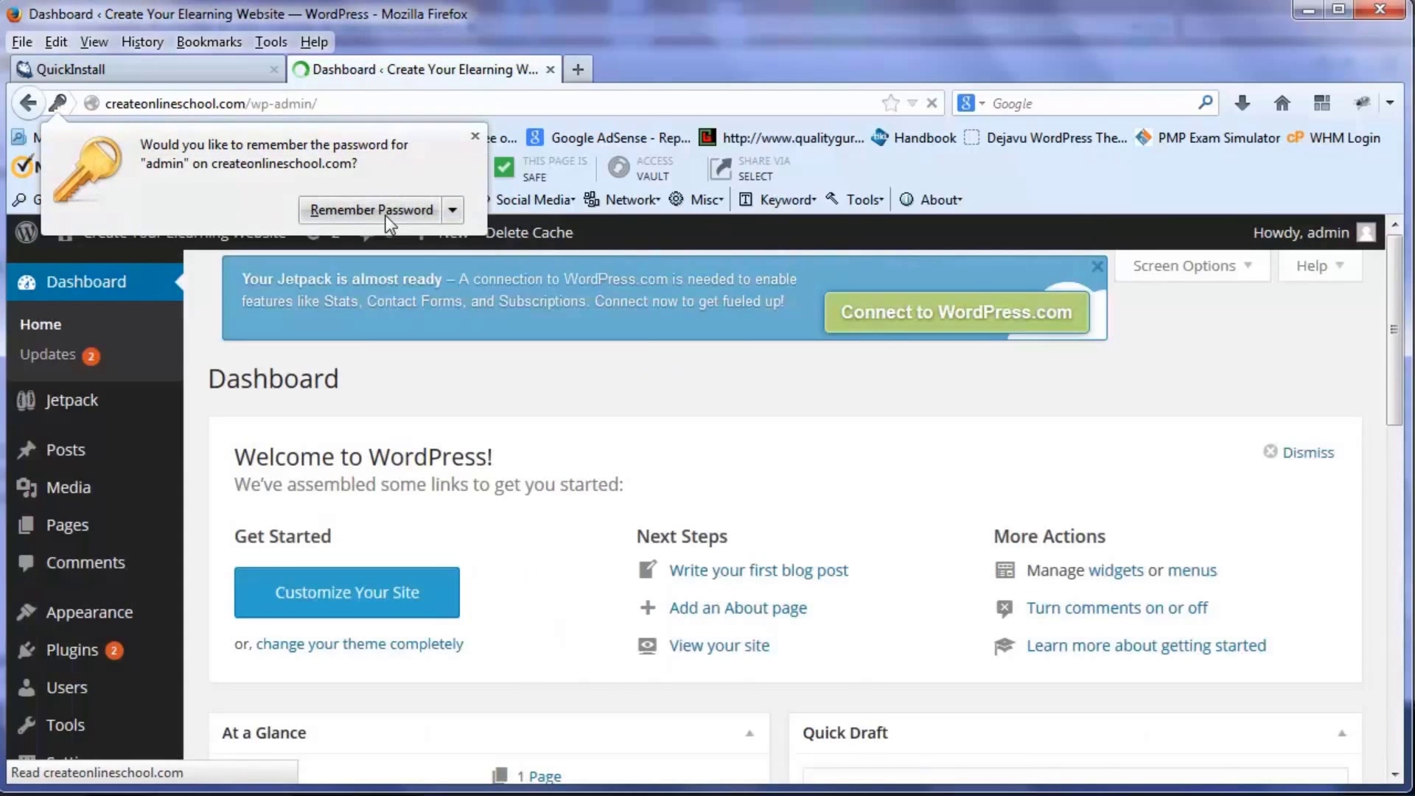
left_click(321, 280)
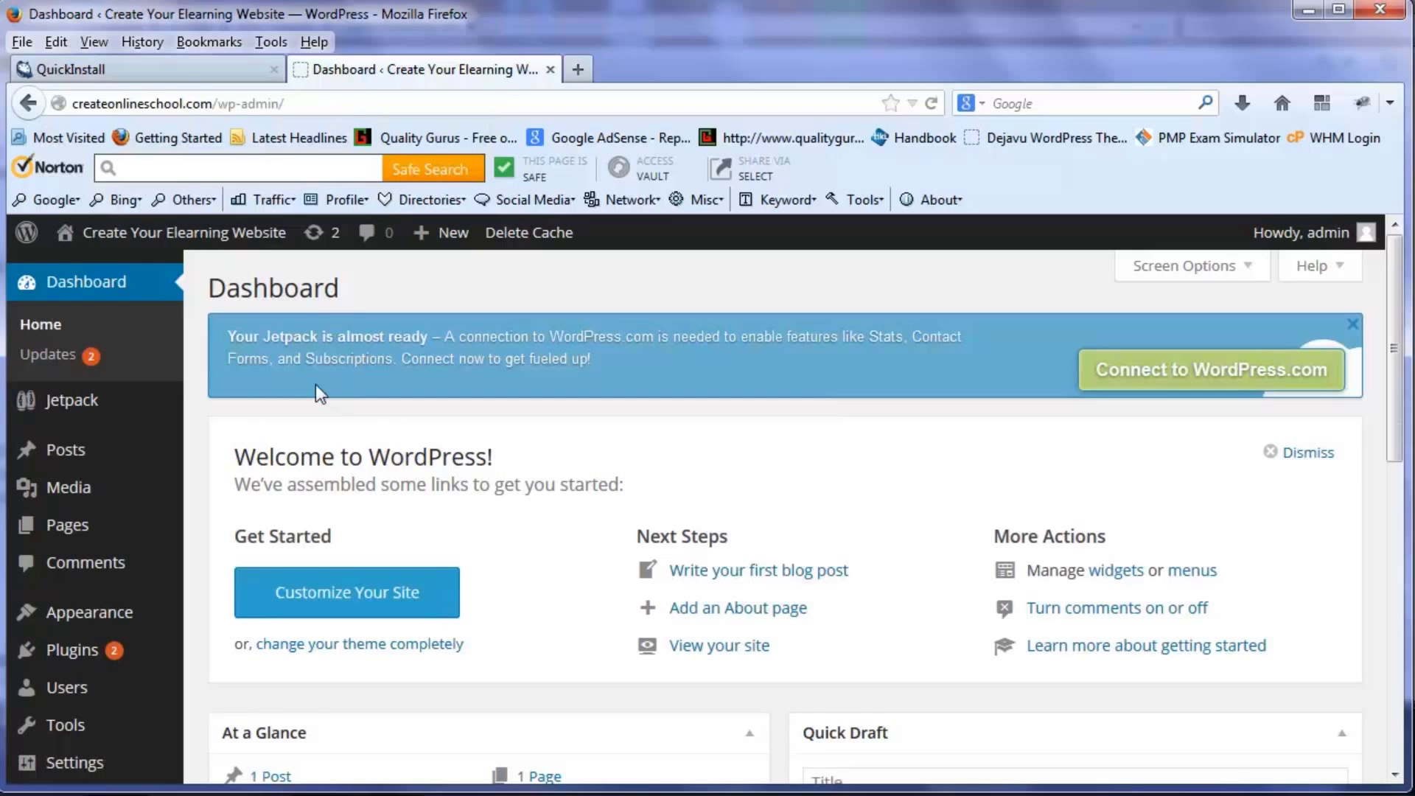
- Look over the Dashboard's Posts and Pages menus, then visit the site's public front page
scroll(316, 384, "down", 2)
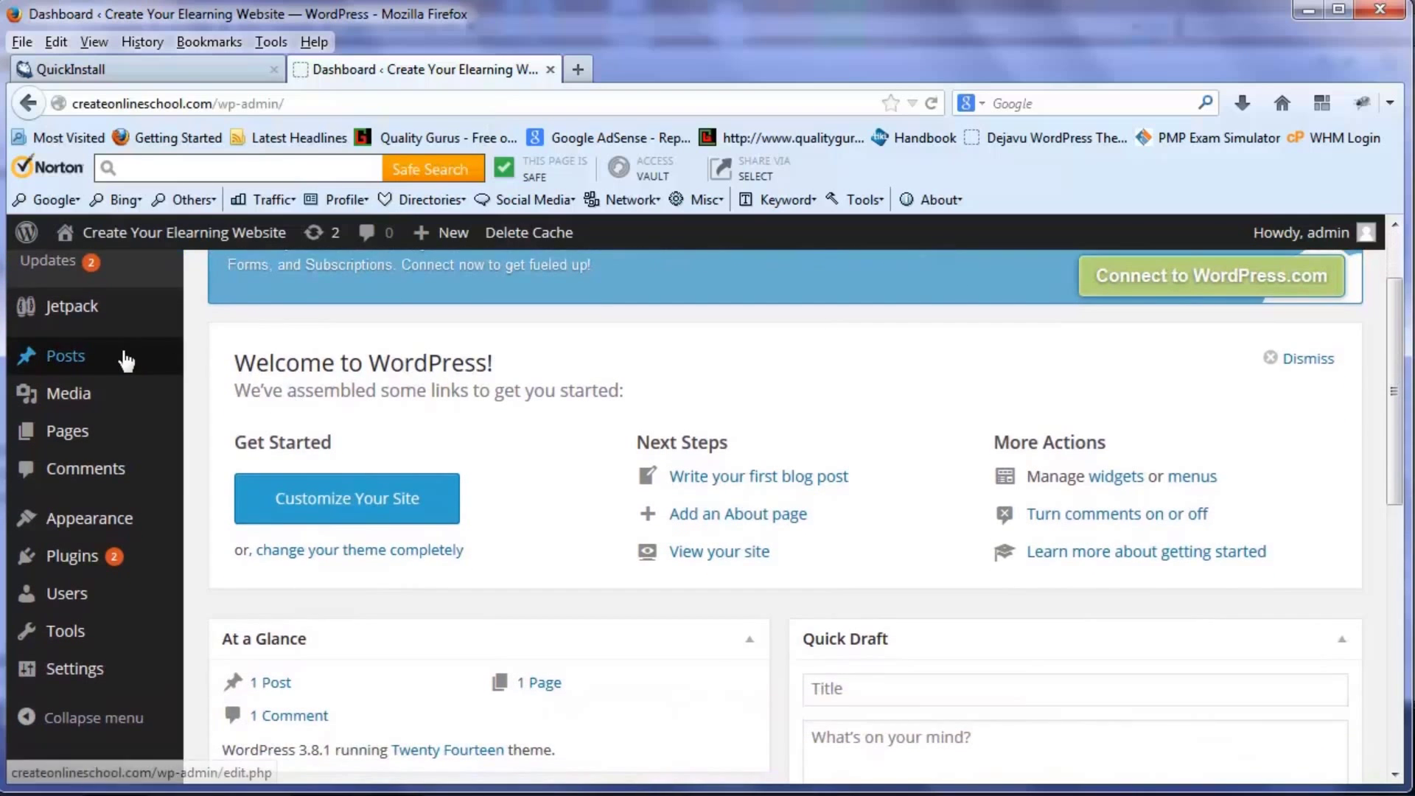
mouse_move(126, 360)
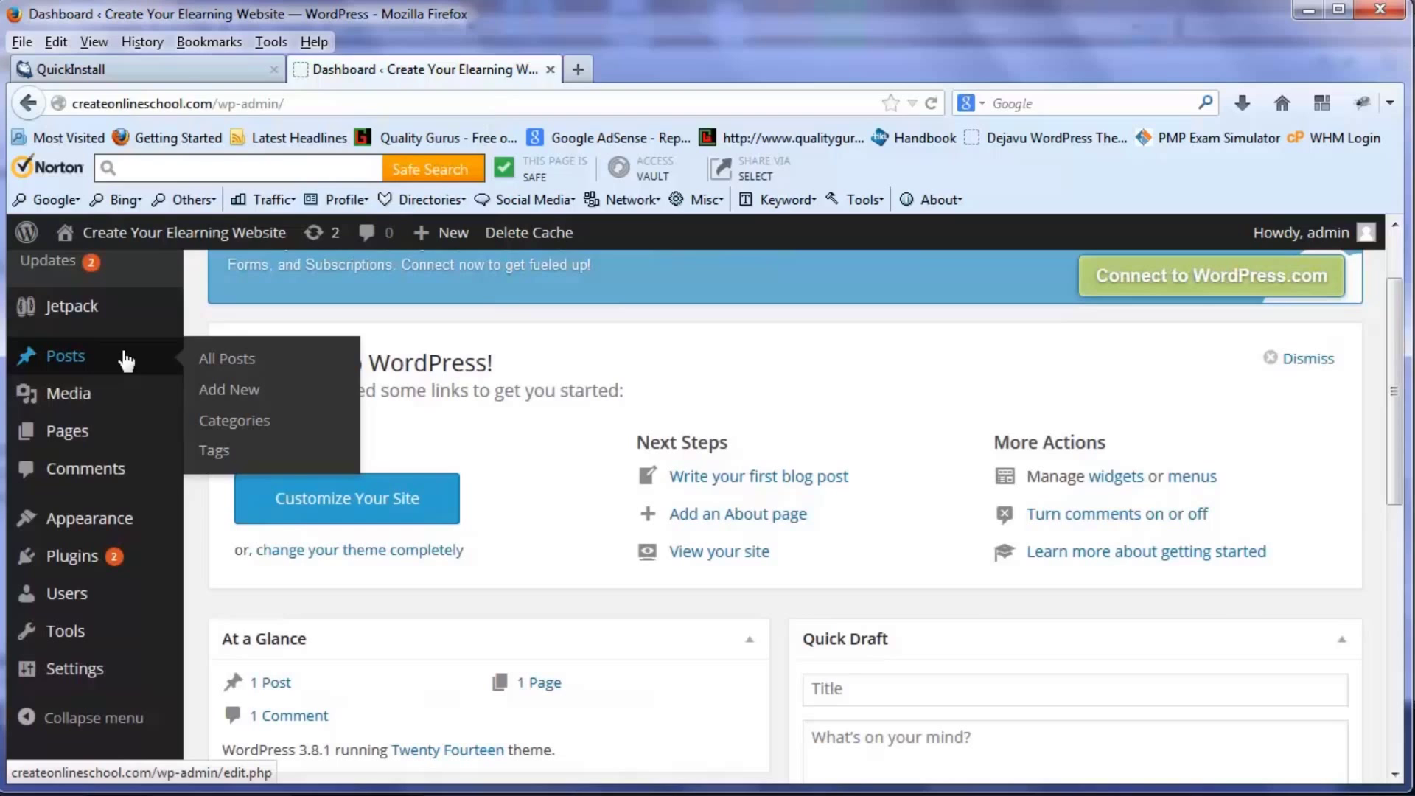
mouse_move(92, 438)
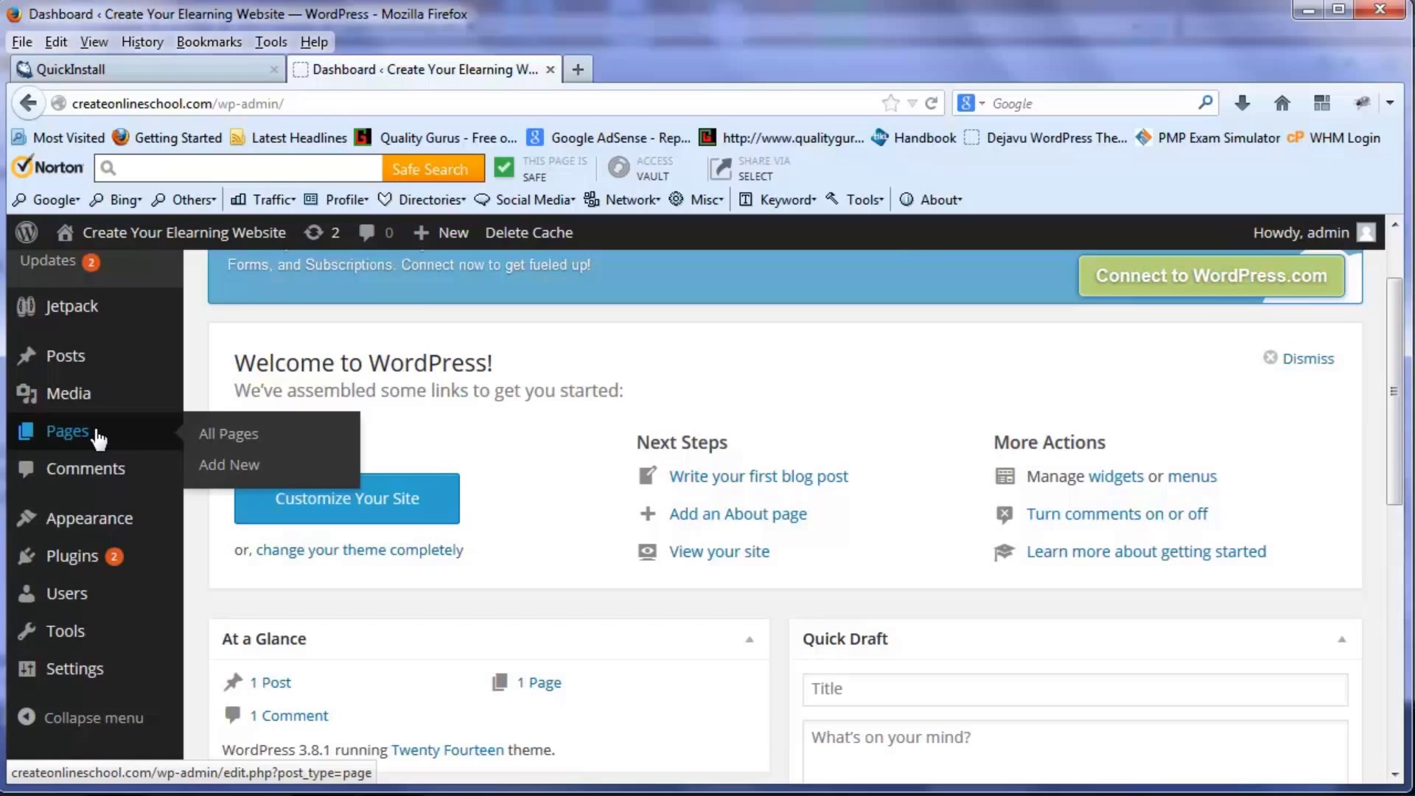
scroll(98, 439, "down", 1)
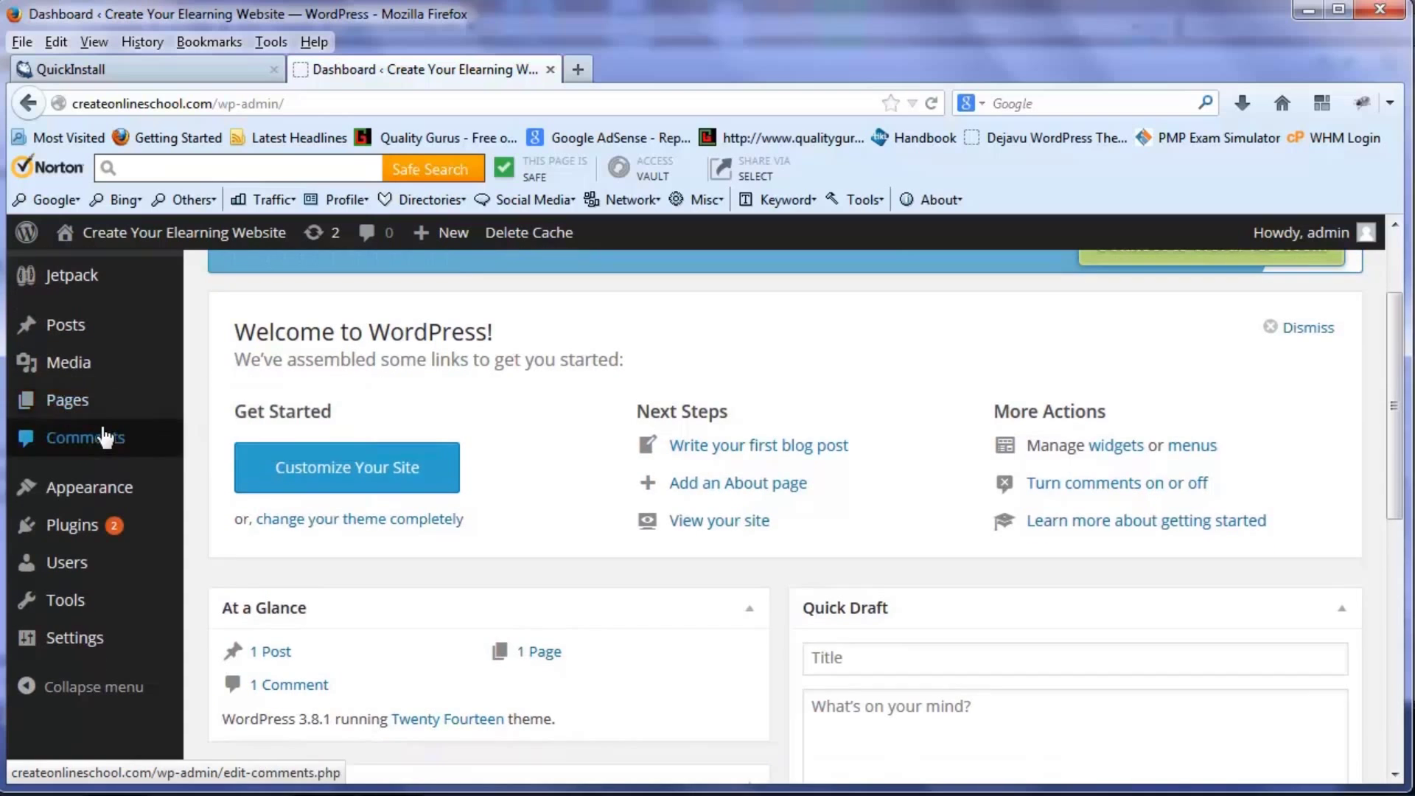
mouse_move(88, 239)
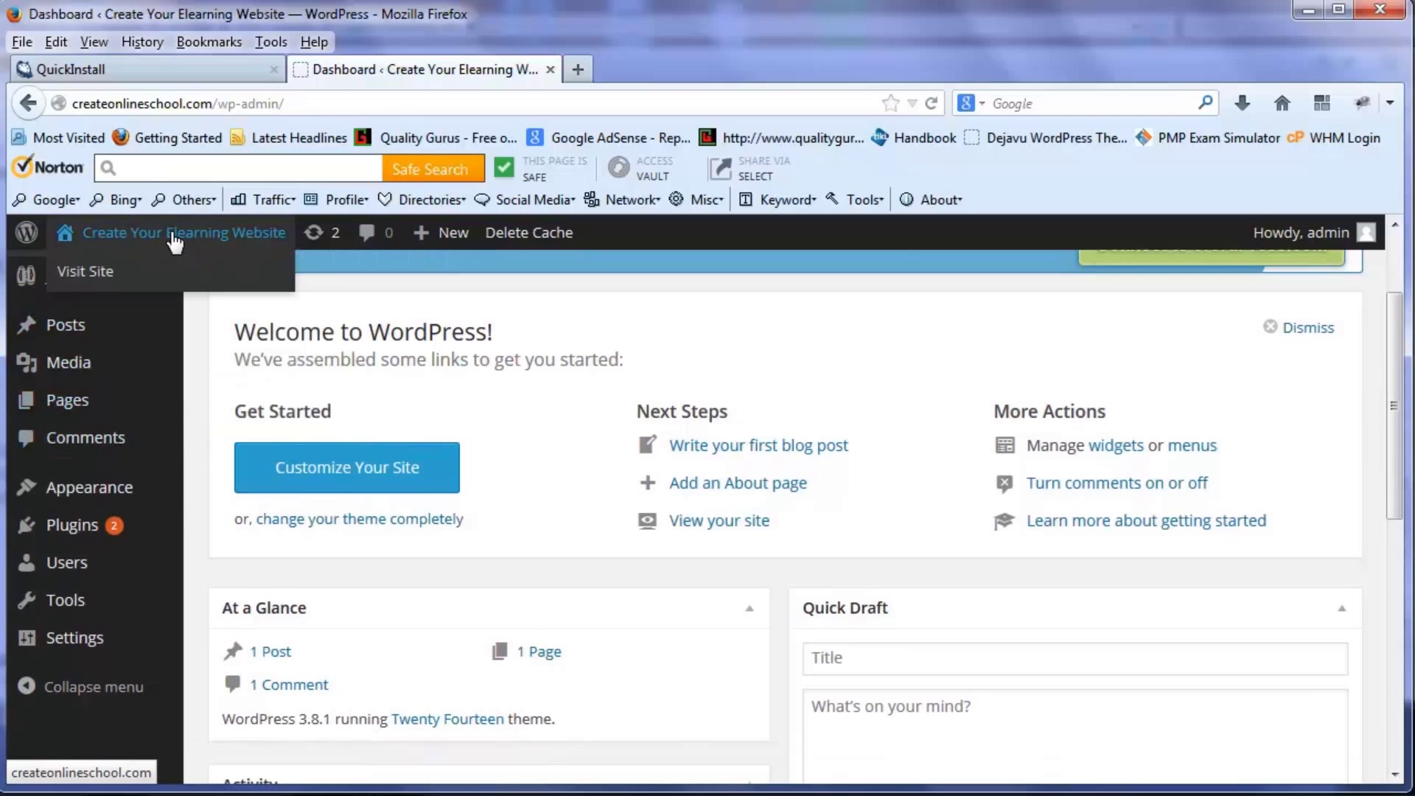
left_click(98, 274)
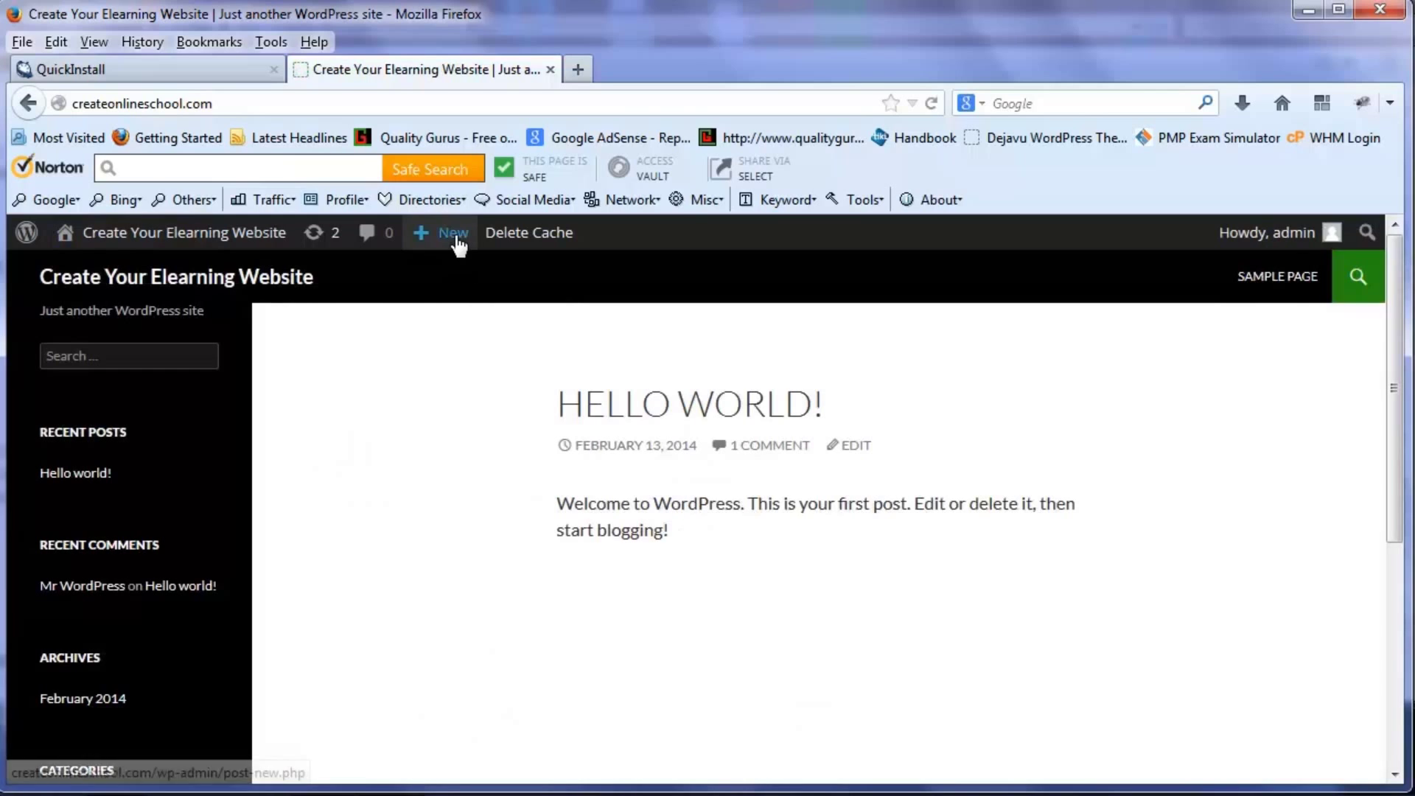
- Create a new post from the admin bar's New menu and title it 'My First Post'
mouse_move(457, 243)
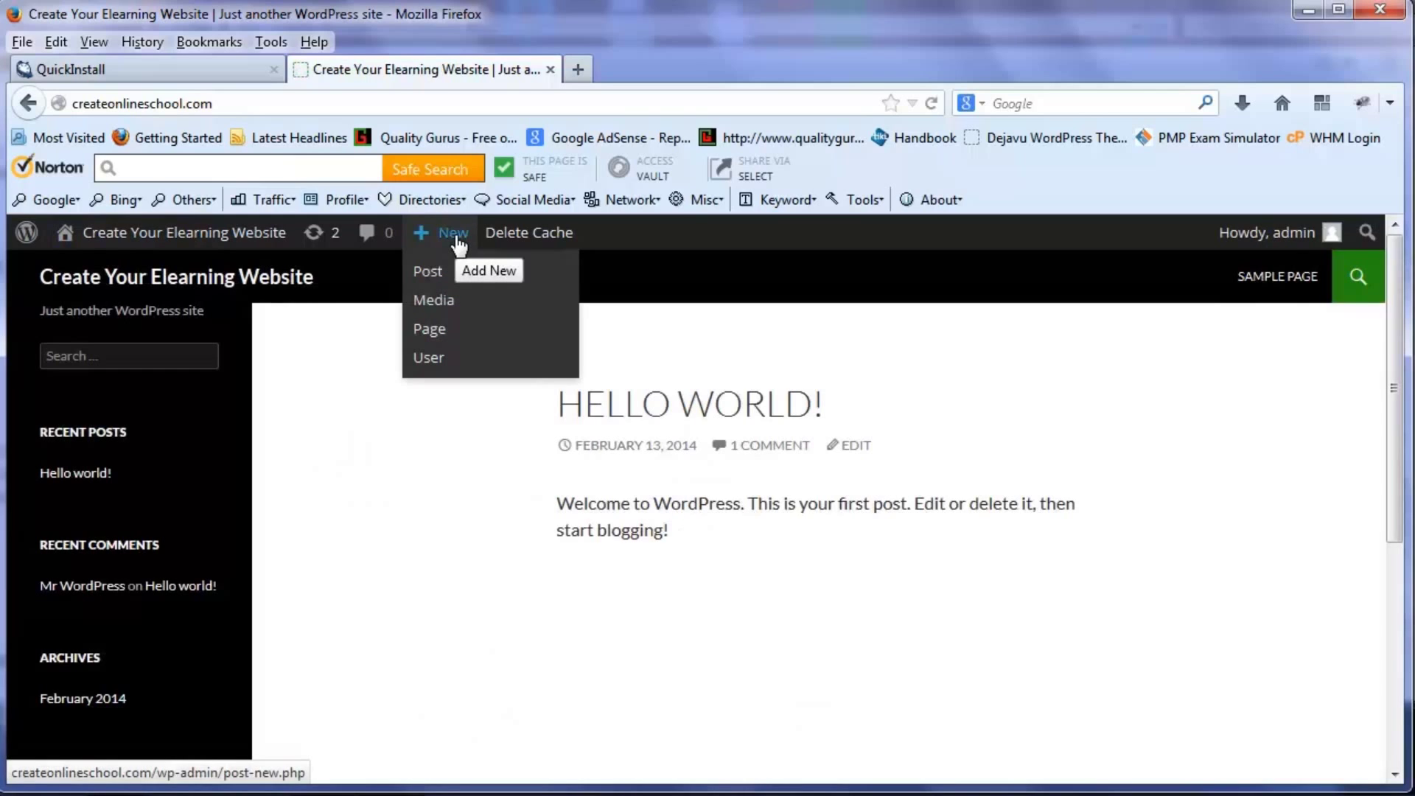
left_click(431, 273)
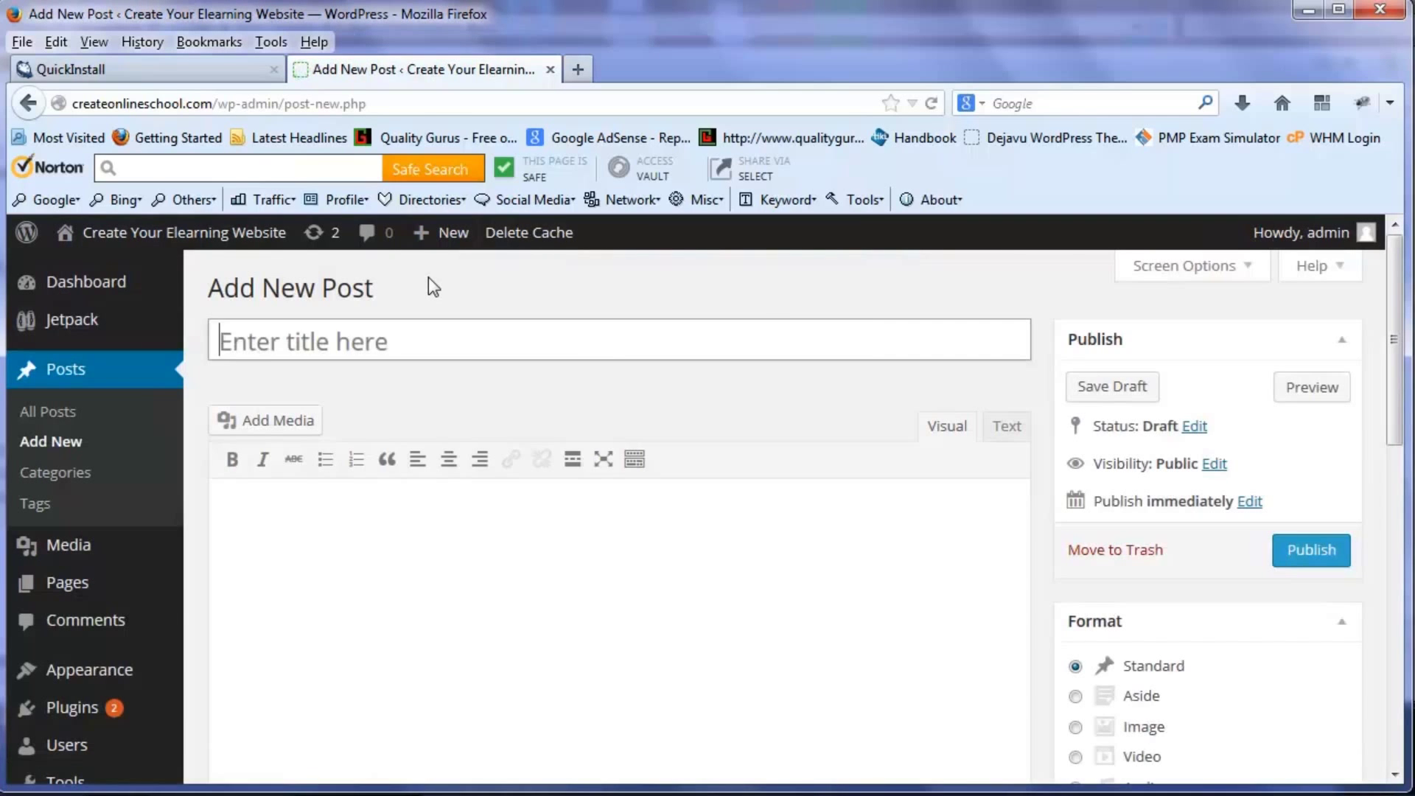
type("My Fi")
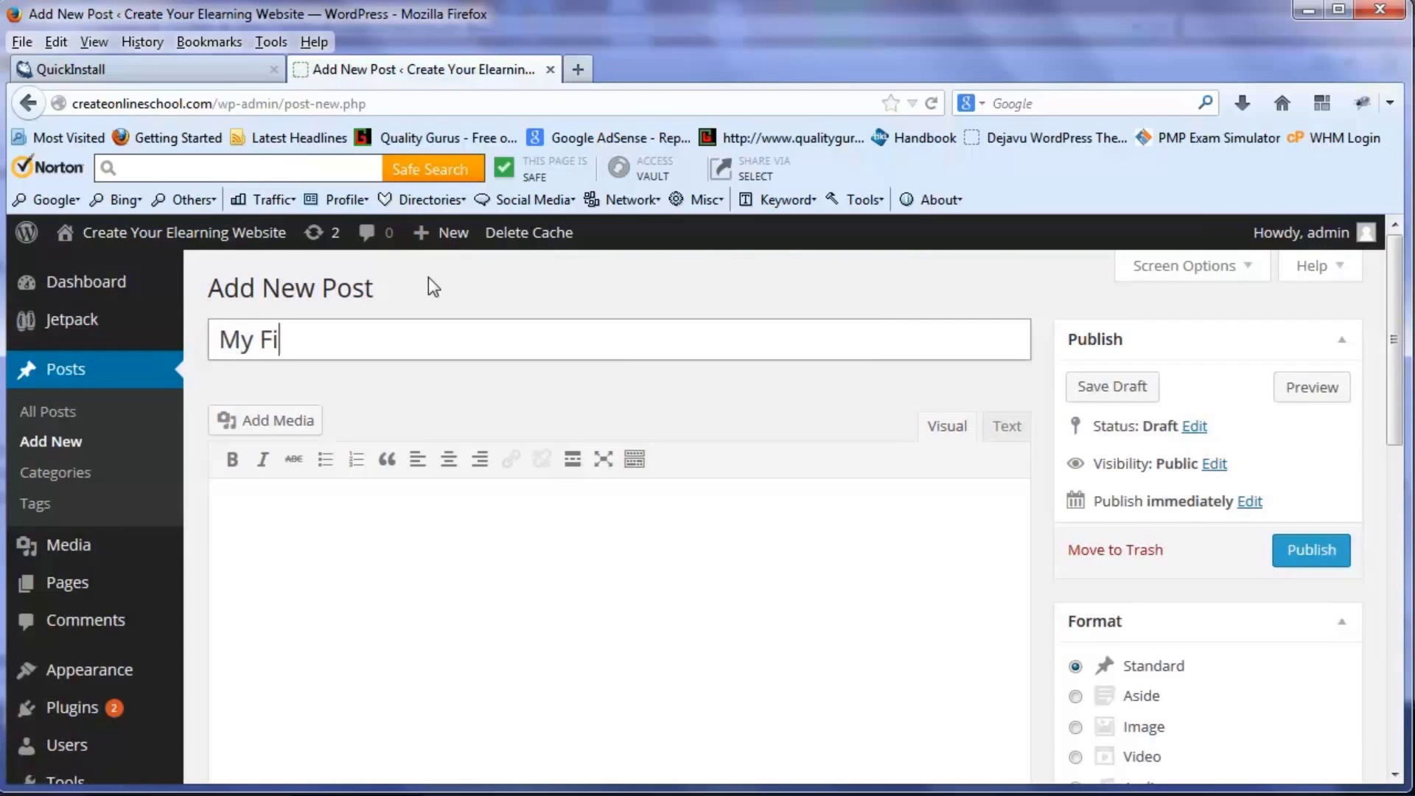
type("rst Post")
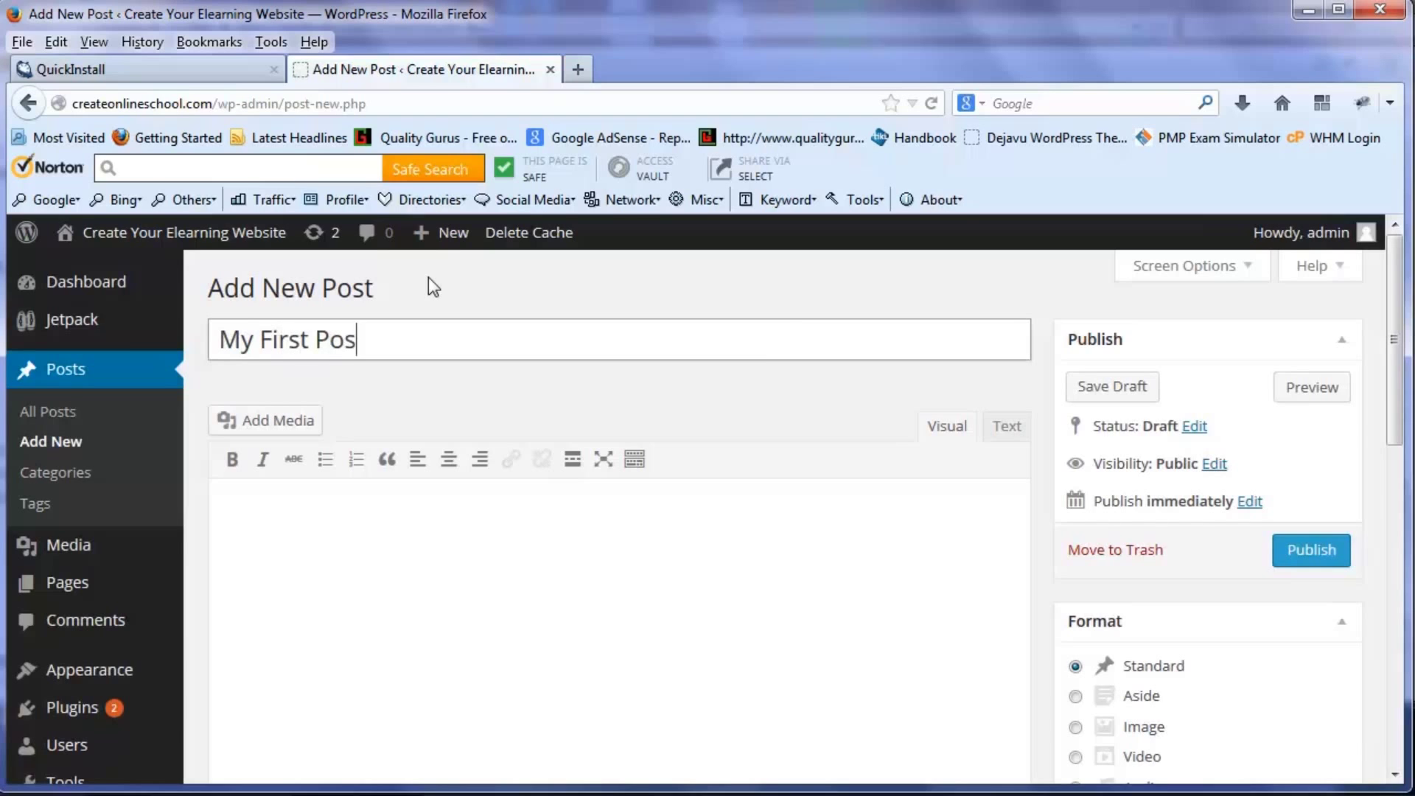
- Write the body 'This is my first post.', add a new line, and publish the post
left_click(540, 521)
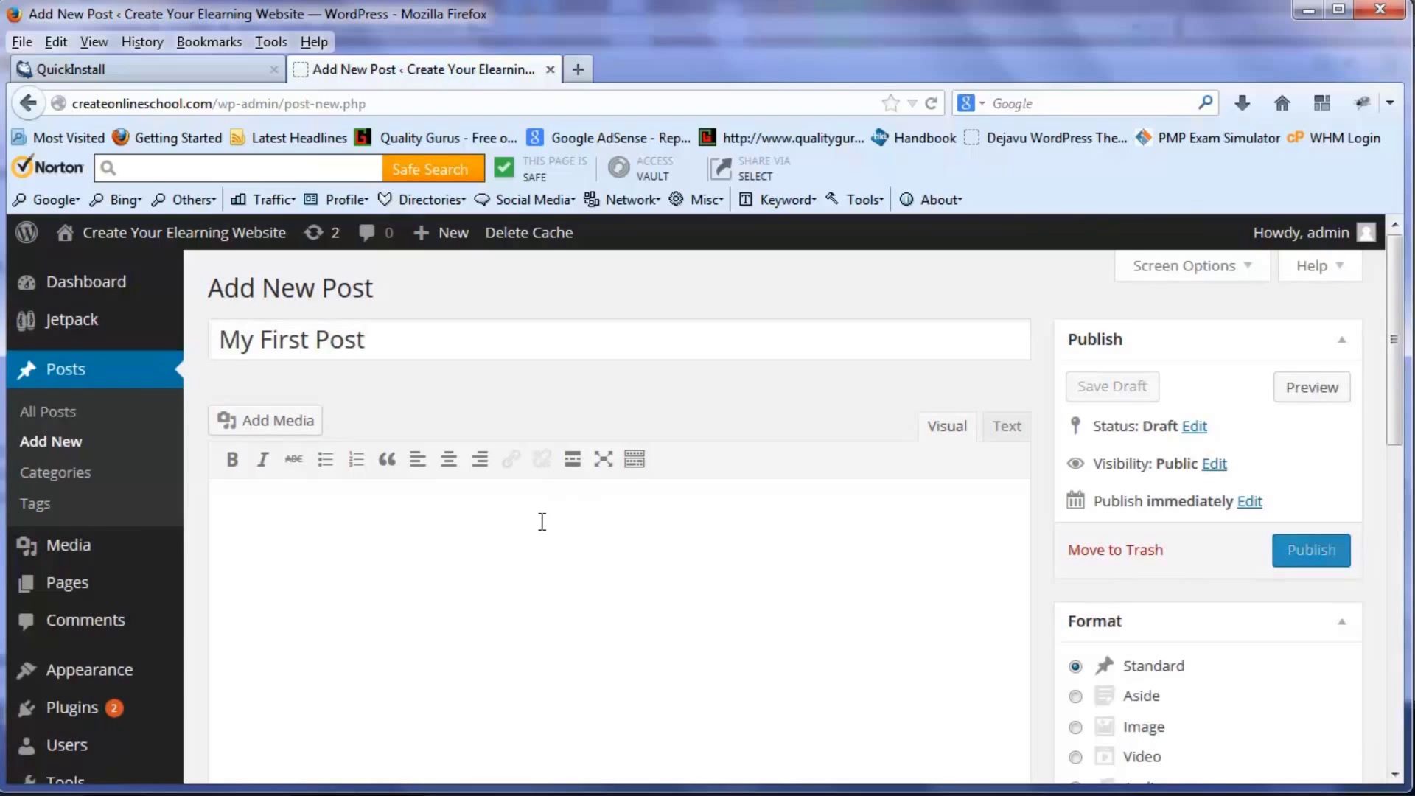
type("This is my ")
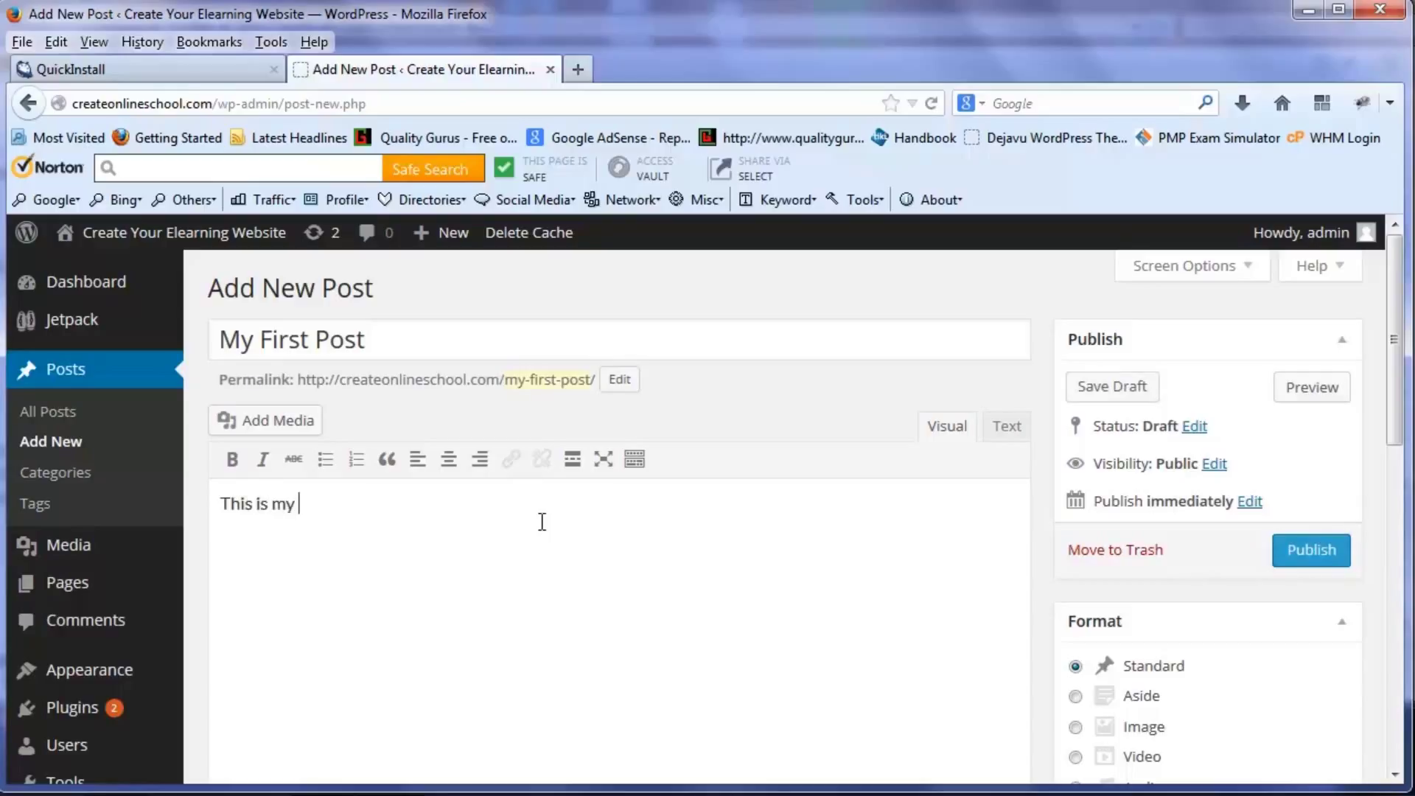
type("first post.")
key("Return")
left_click_drag(1394, 426, 1377, 389)
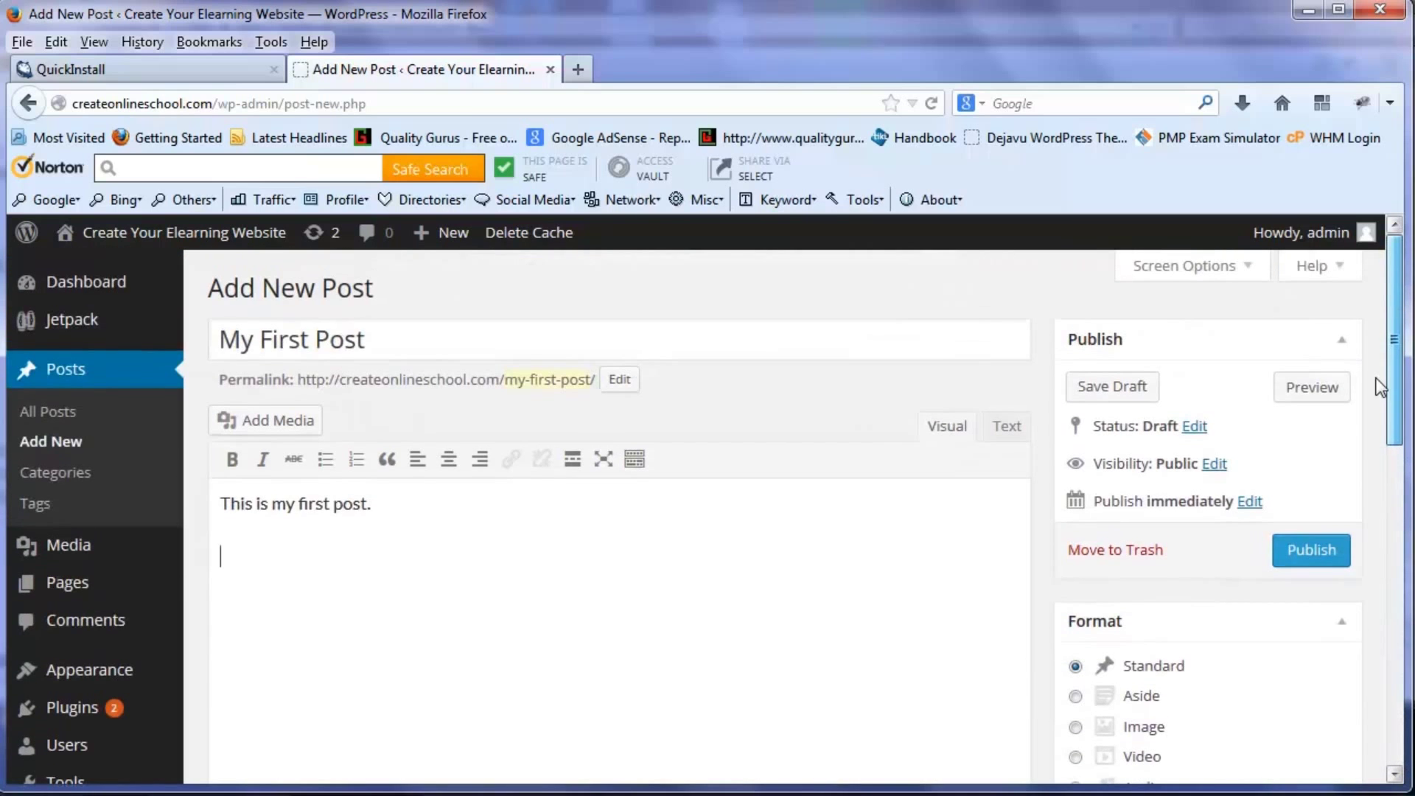
left_click(1316, 550)
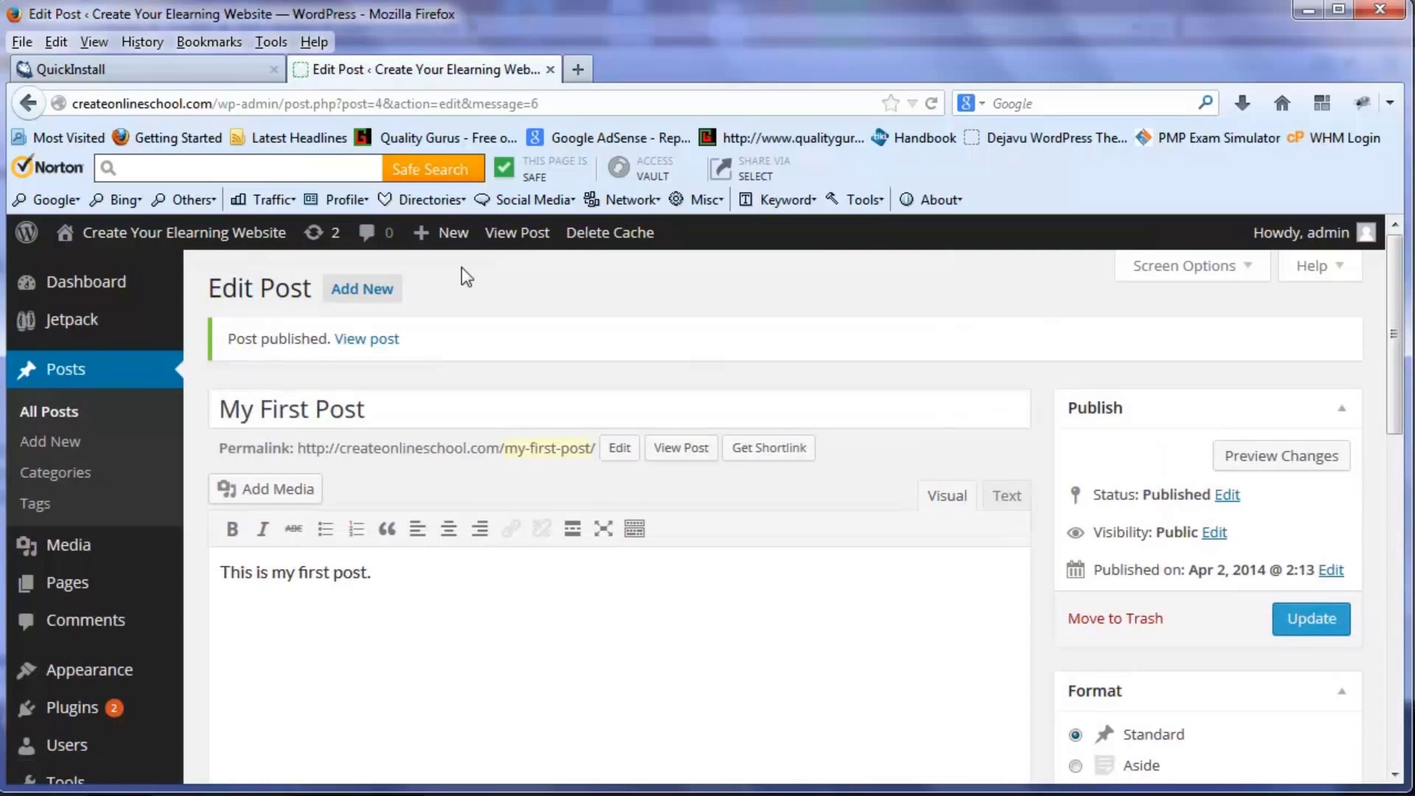
- View 'My First Post' on the homepage, then log out via the Meta section
left_click(184, 244)
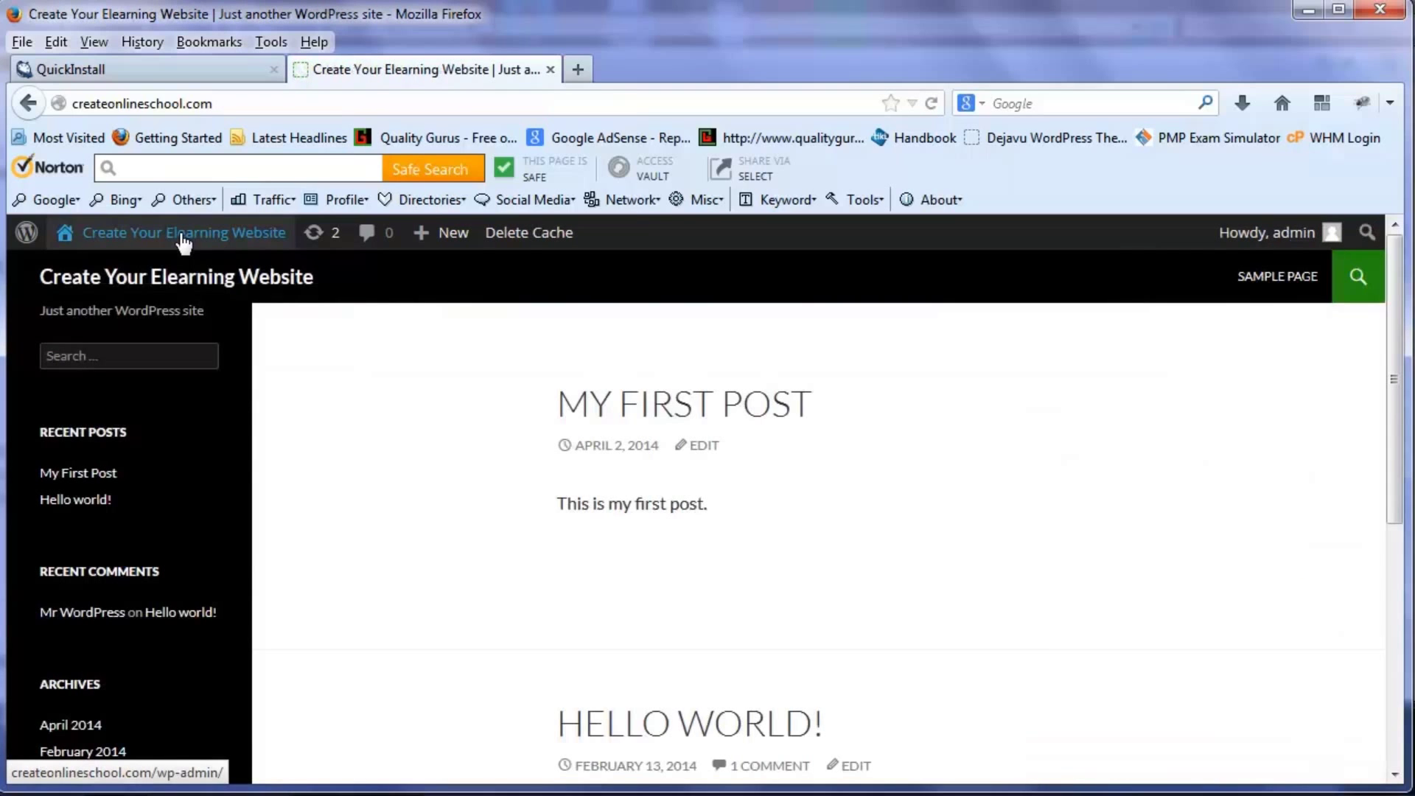
mouse_move(181, 243)
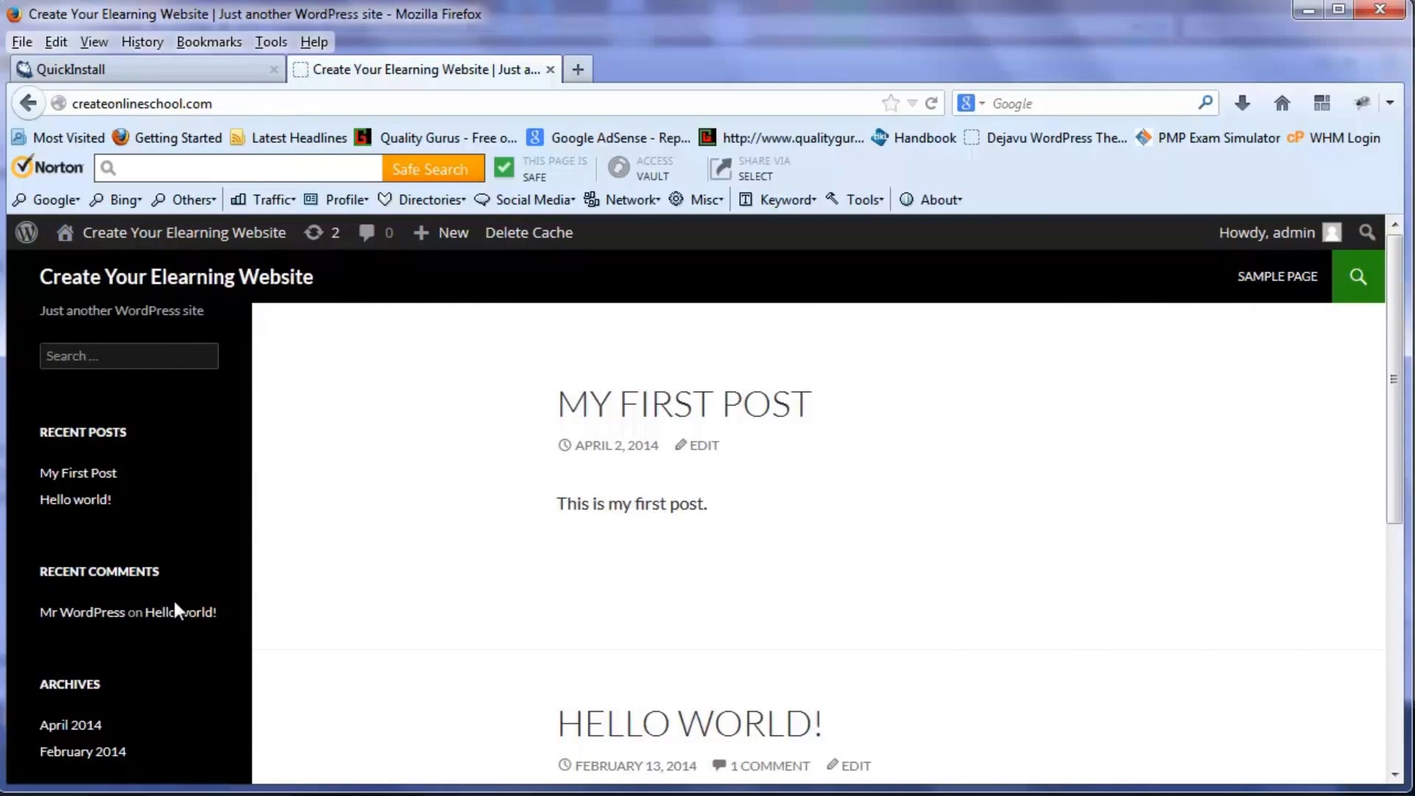
scroll(177, 601, "down", 3)
scroll(147, 612, "down", 2)
scroll(147, 641, "down", 5)
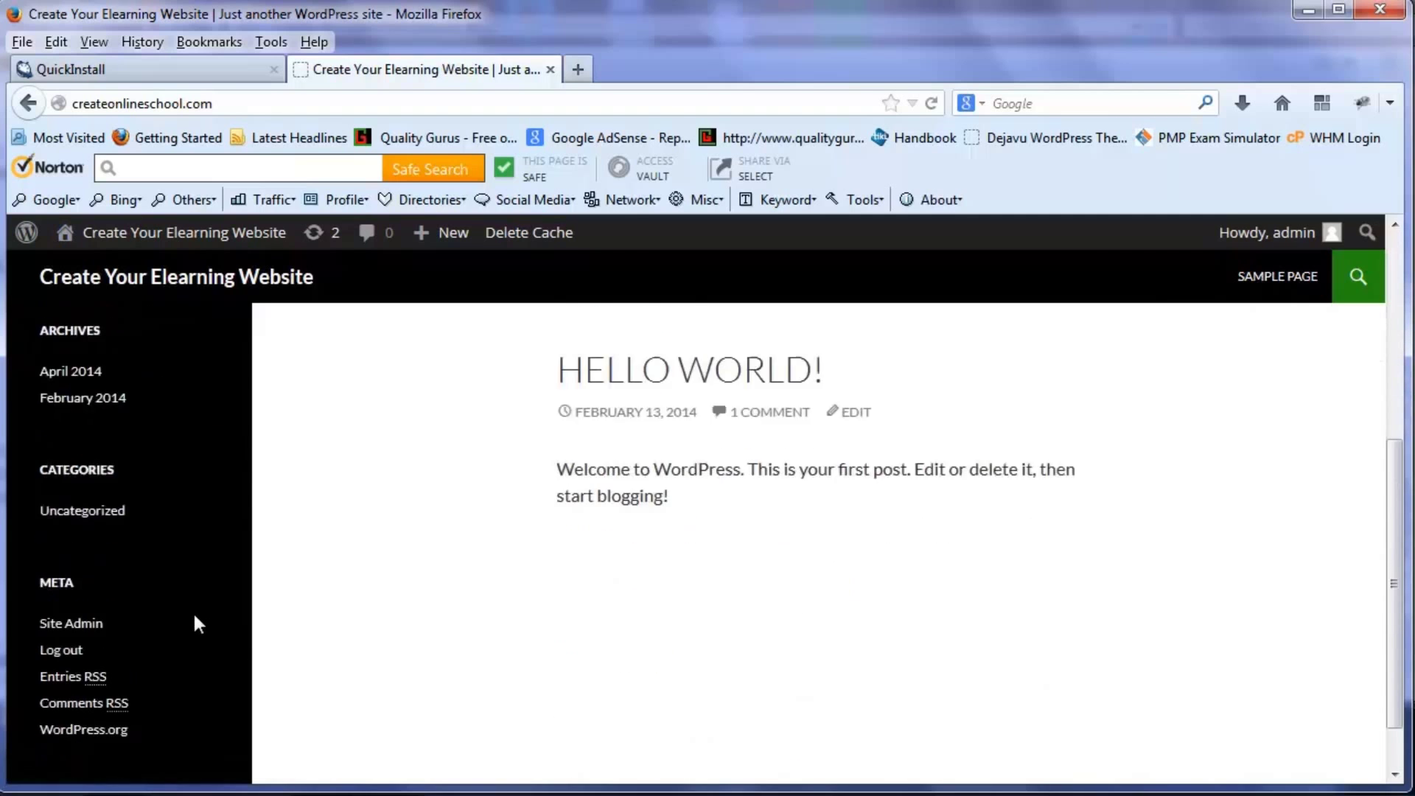
left_click(65, 592)
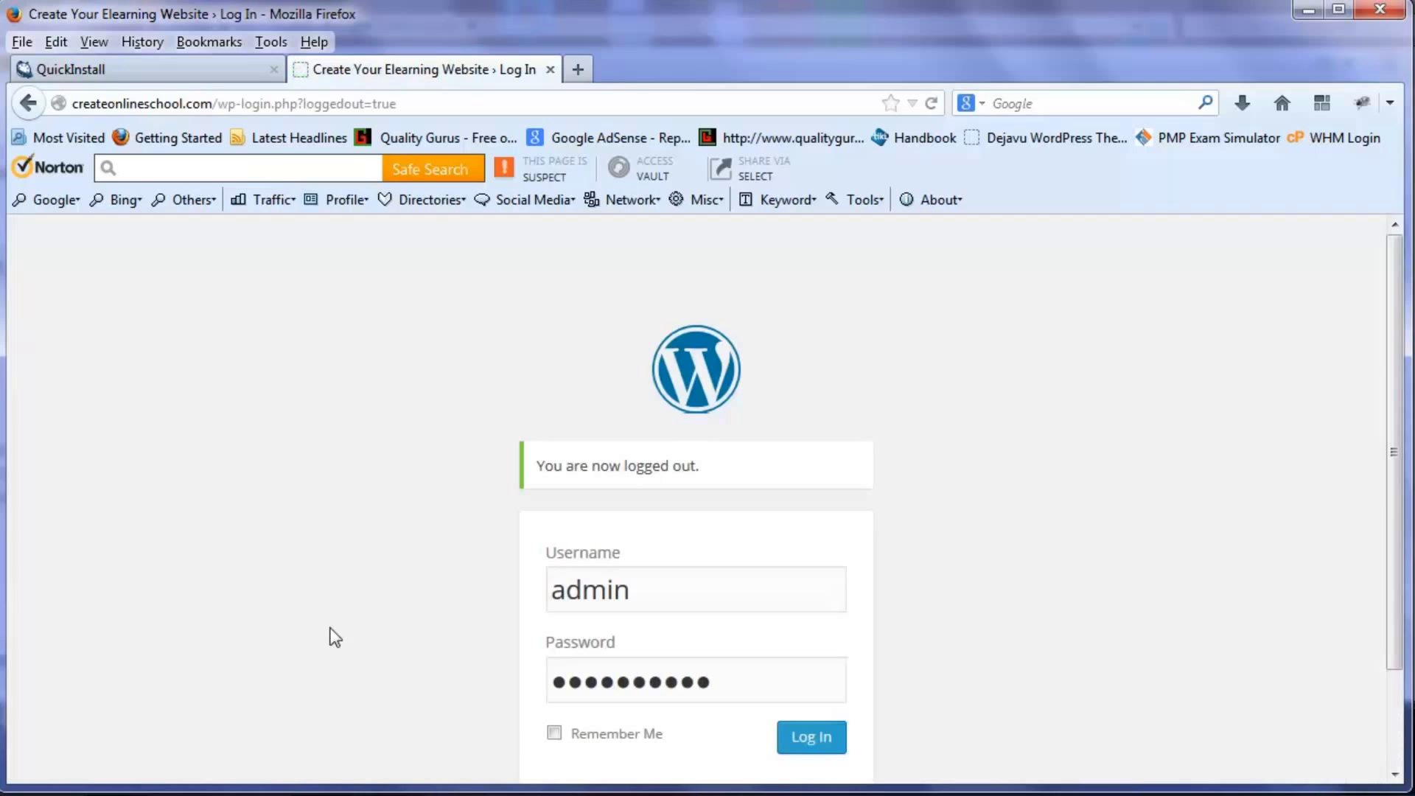
- Return to the 'Create Your Elearning Website' front page, open 'My First Post', and scroll through it
scroll(543, 680, "down", 3)
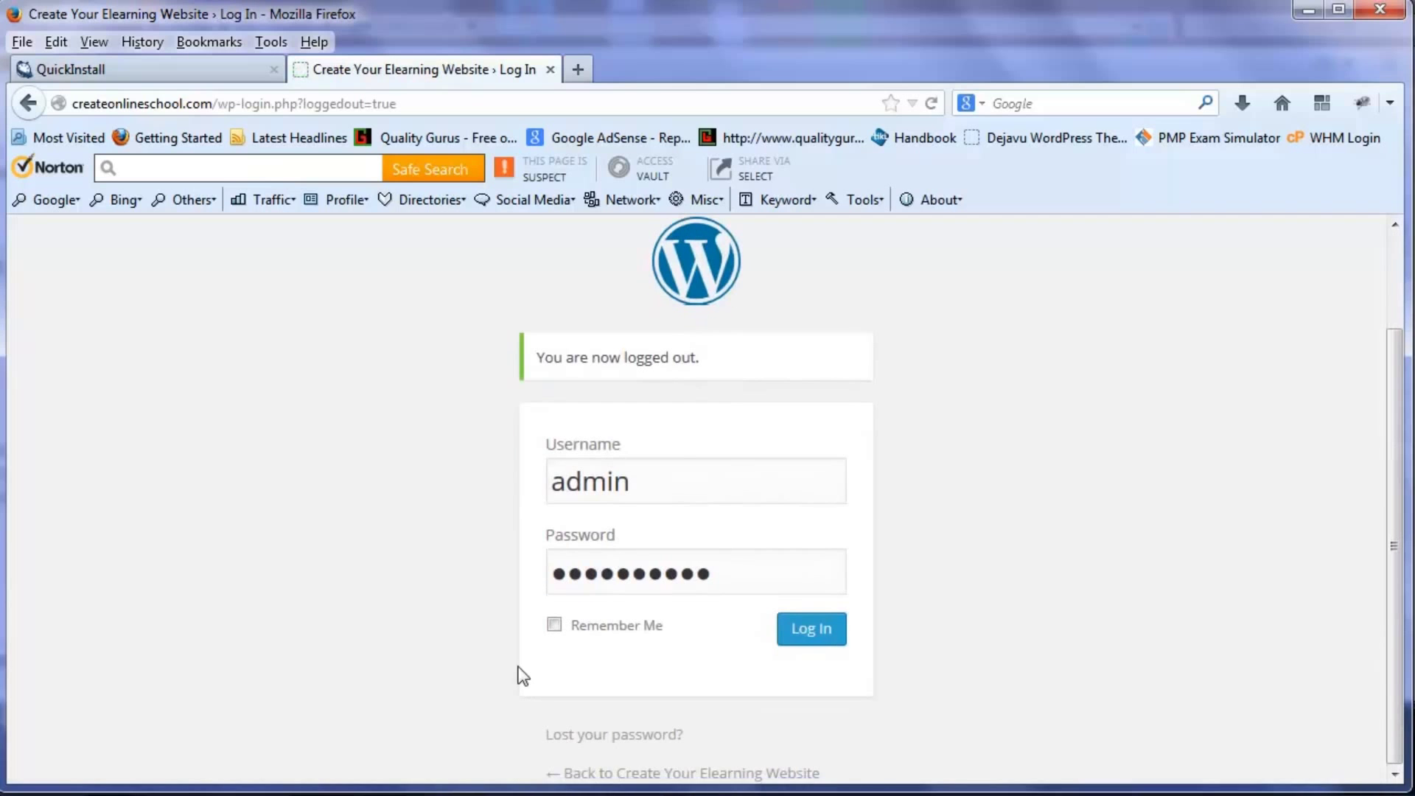
left_click(623, 774)
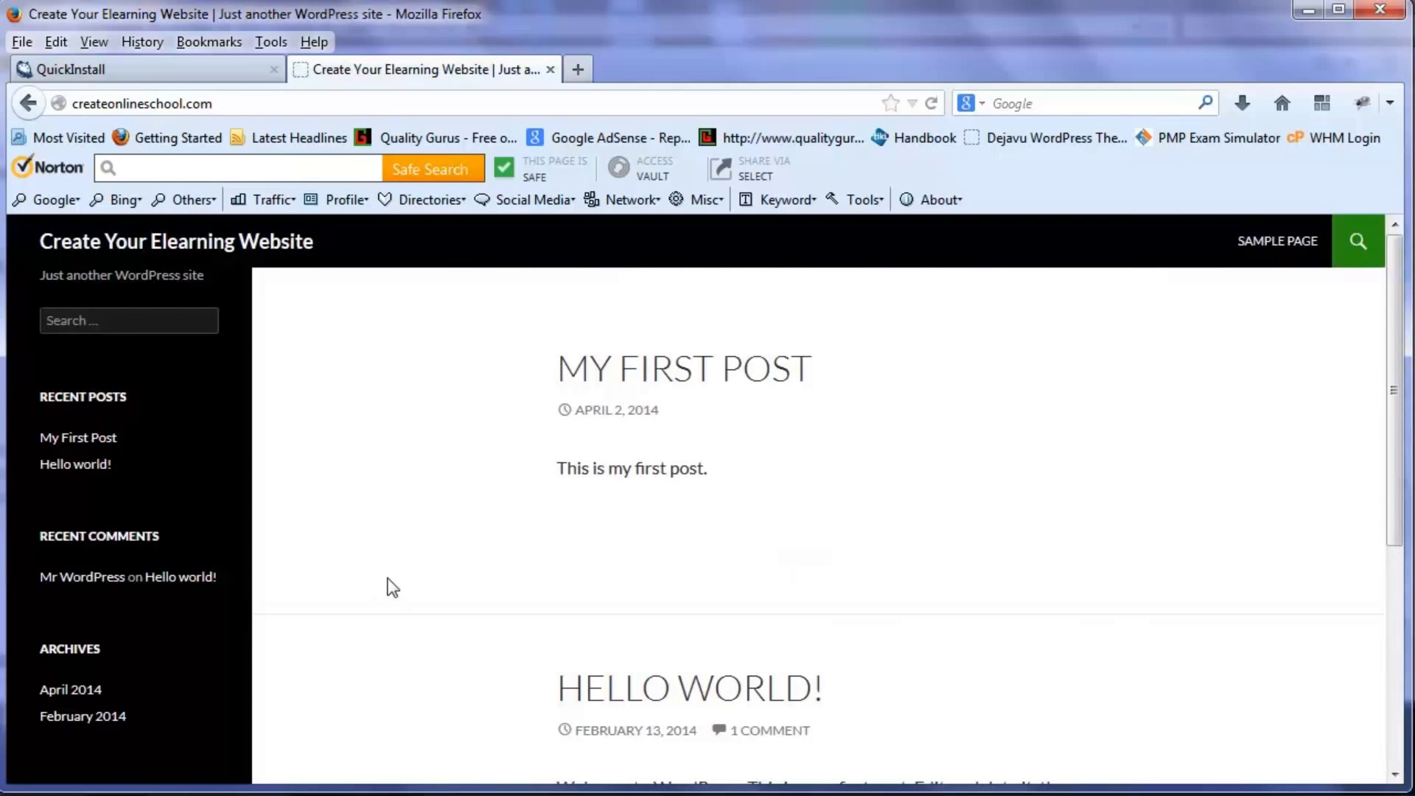
left_click(689, 383)
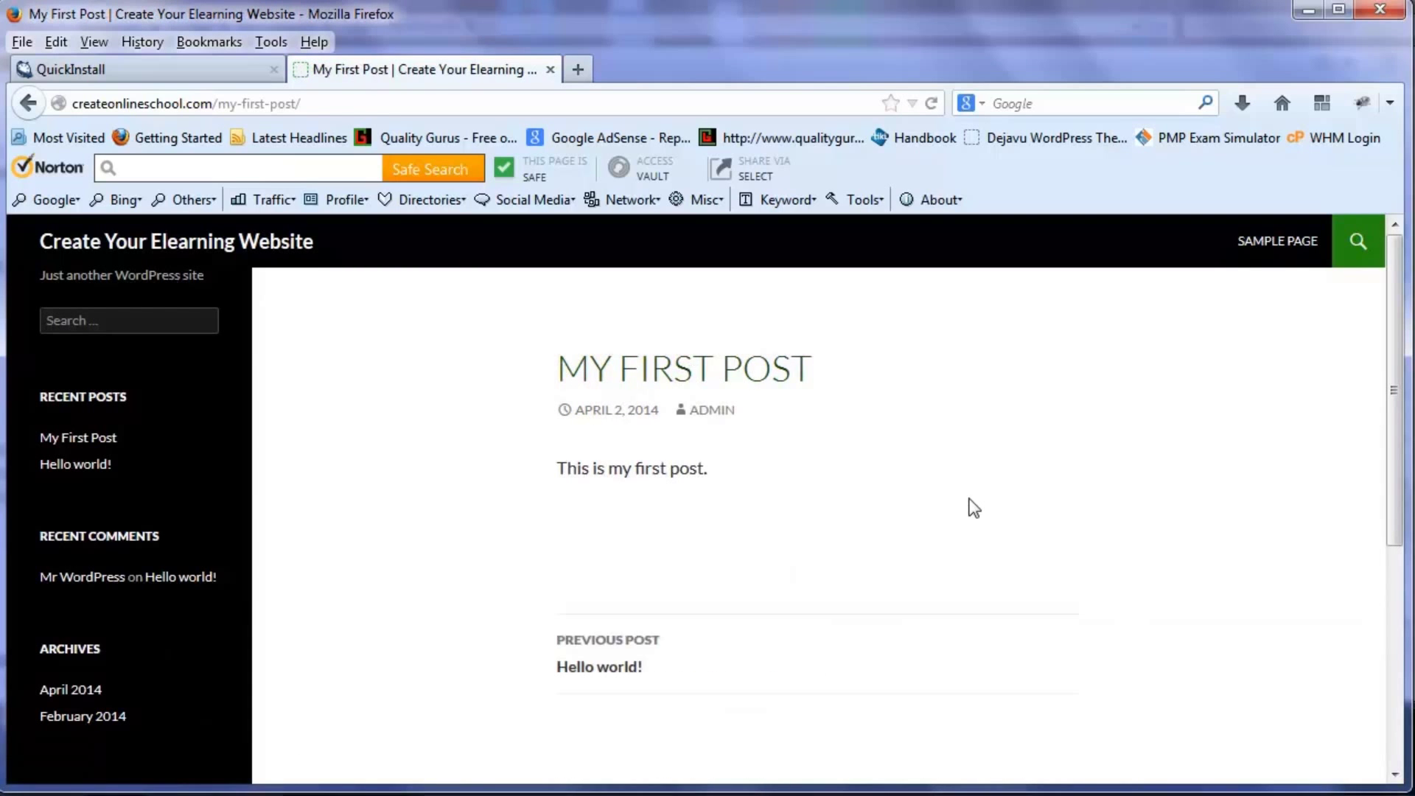
scroll(974, 507, "down", 3)
scroll(976, 508, "down", 1)
scroll(977, 508, "down", 1)
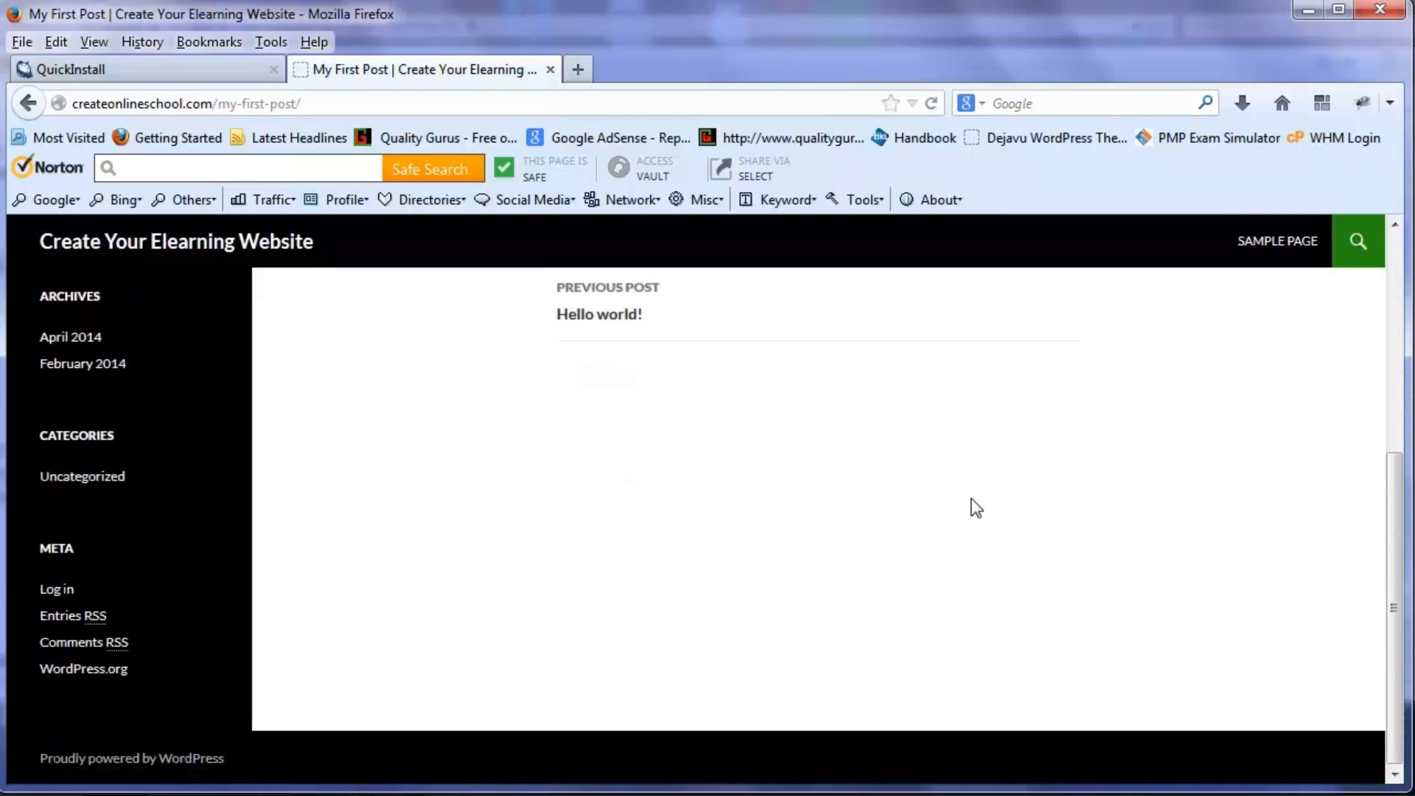
scroll(975, 507, "up", 5)
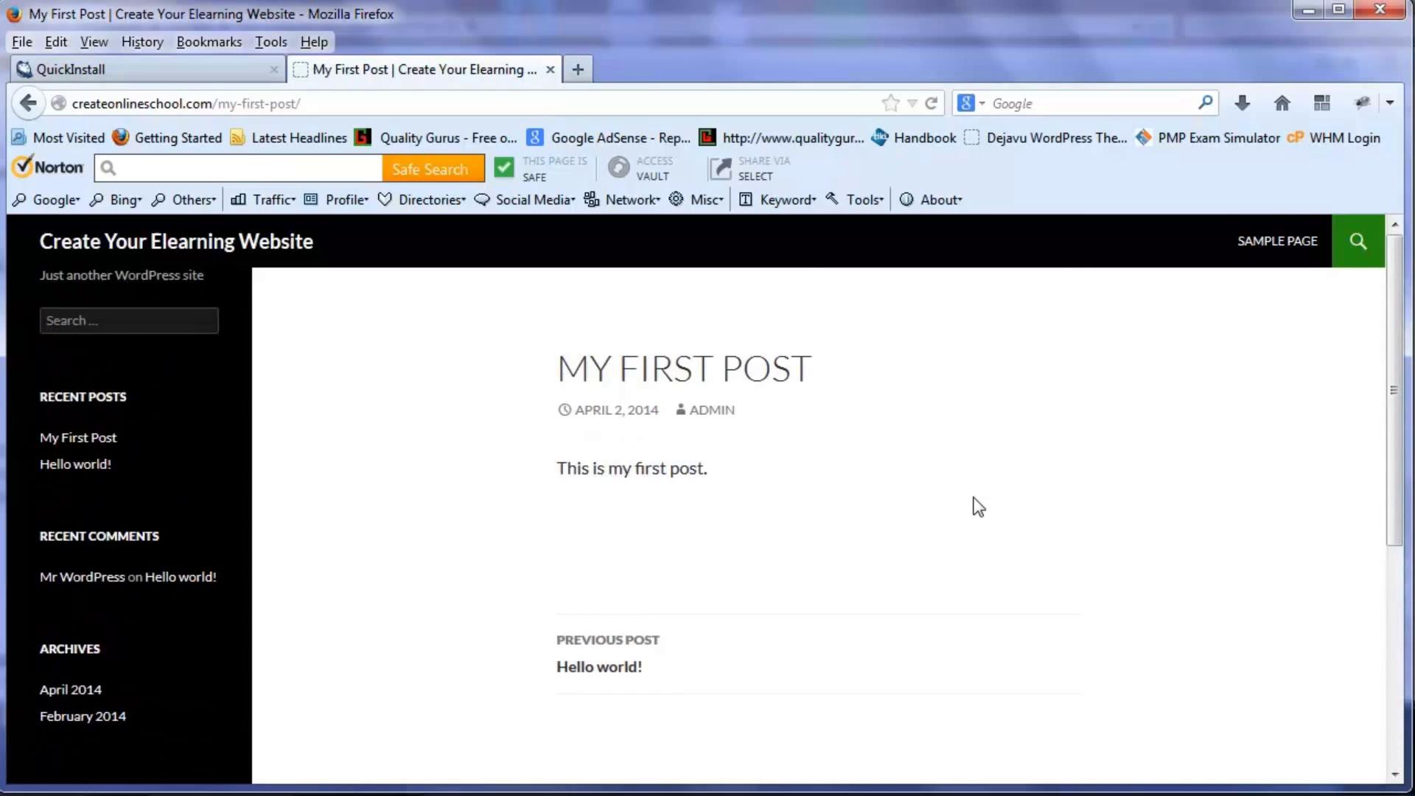